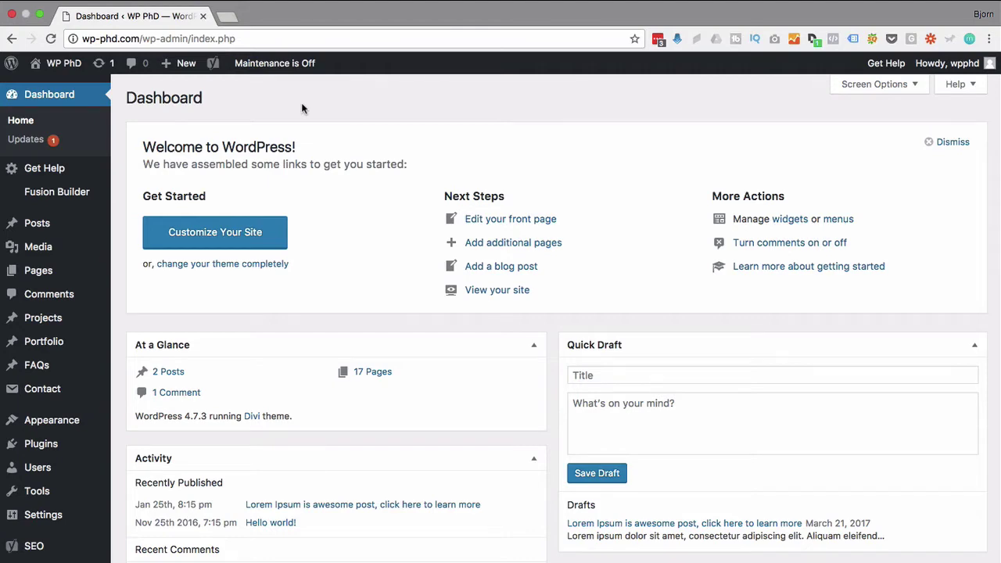
Step: Search Add New plugins for 'woocommerce' and mark the author name Automattic in the results
{"action": "mouse_move", "coordinate": [43, 448]}
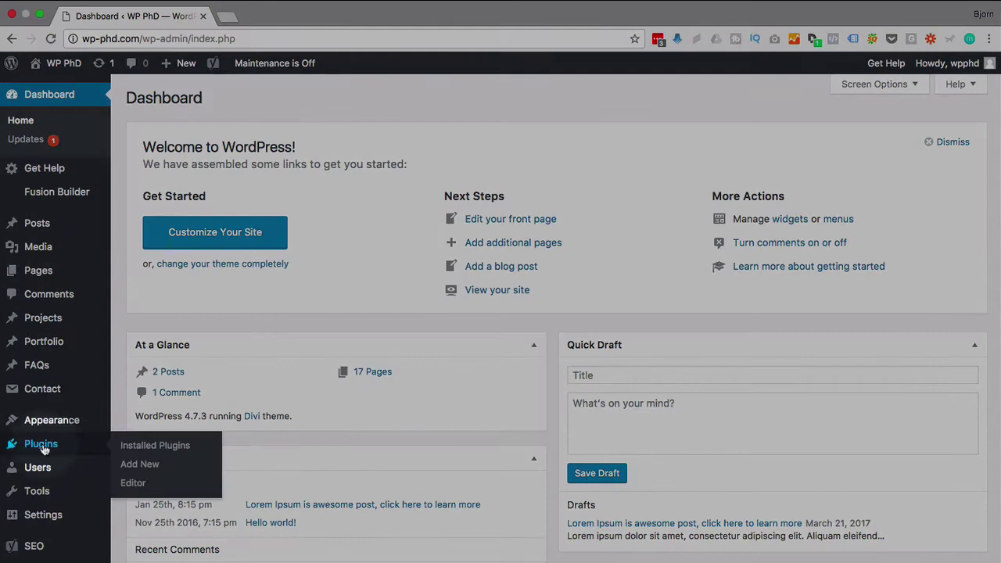
{"action": "left_click", "coordinate": [141, 465]}
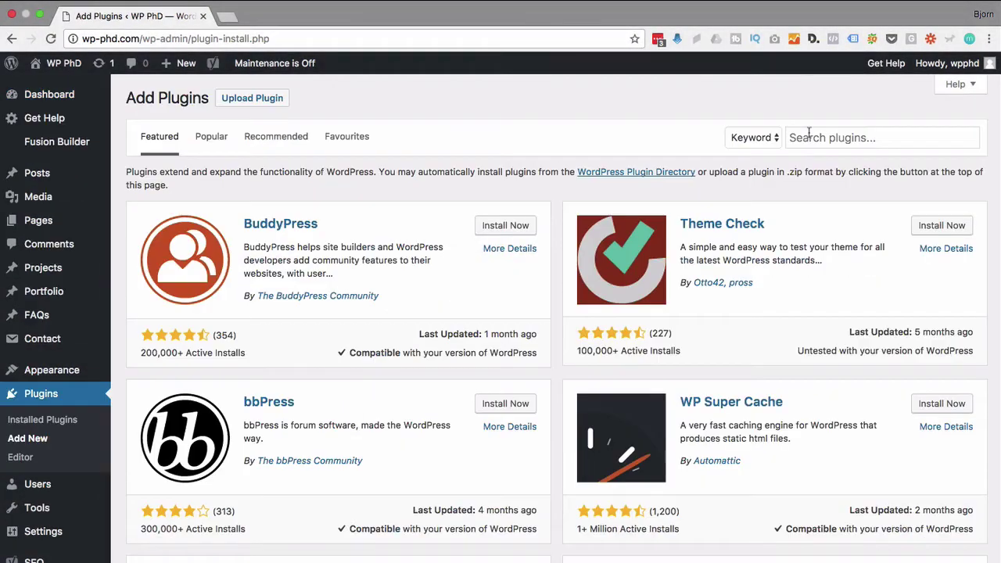
{"action": "left_click", "coordinate": [809, 134]}
{"action": "type", "text": "wooc"}
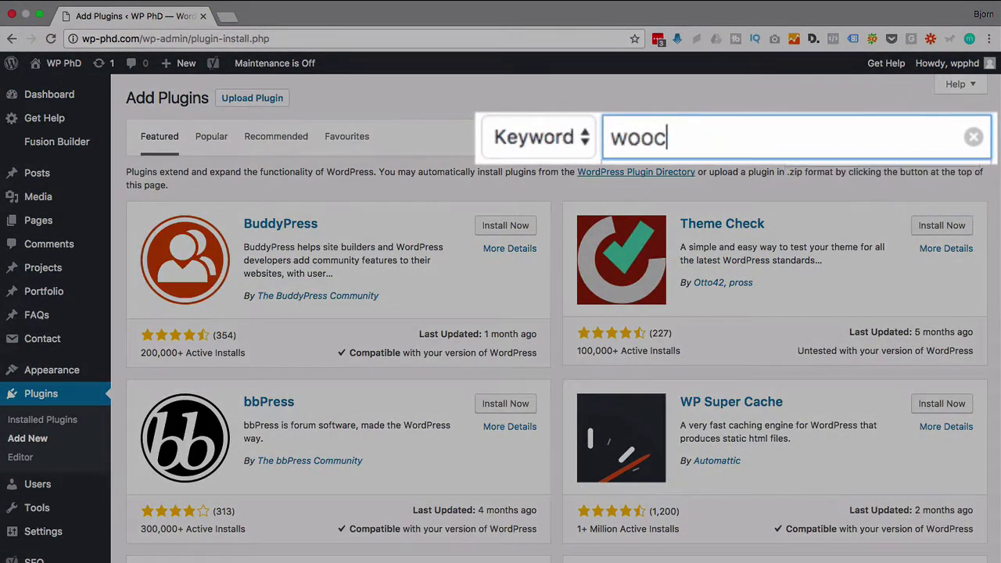
{"action": "type", "text": "omme"}
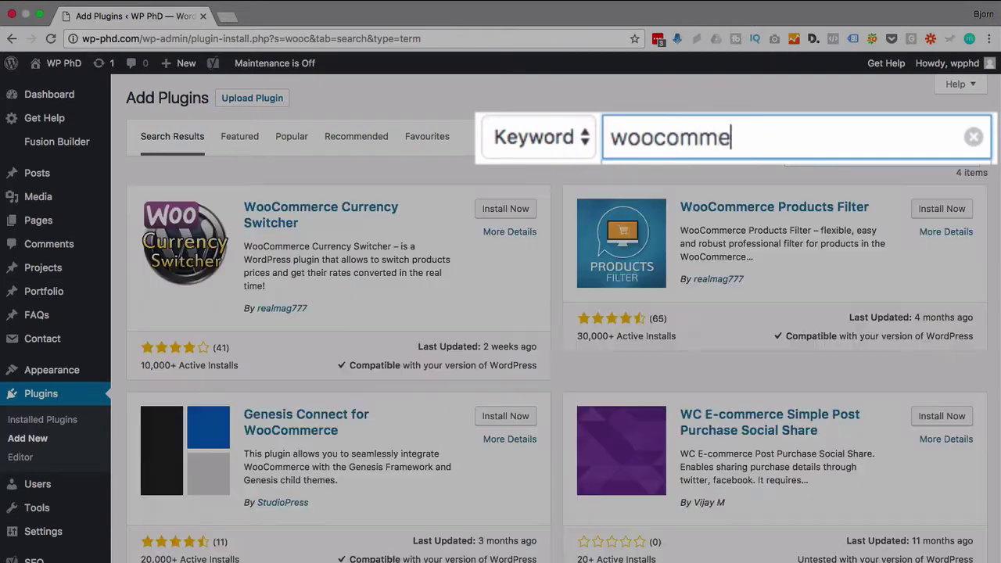
{"action": "type", "text": "rce"}
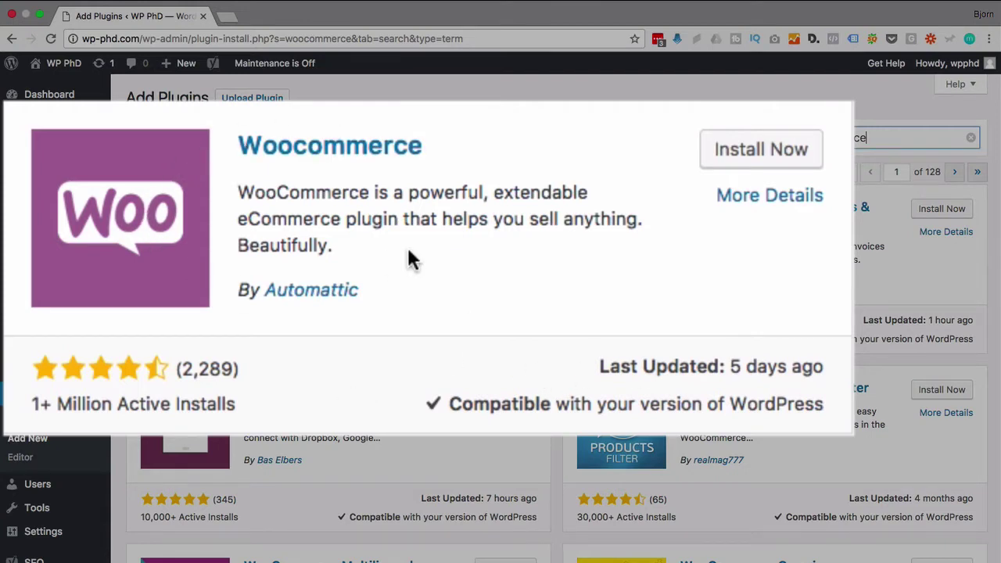
{"action": "double_click", "coordinate": [279, 300]}
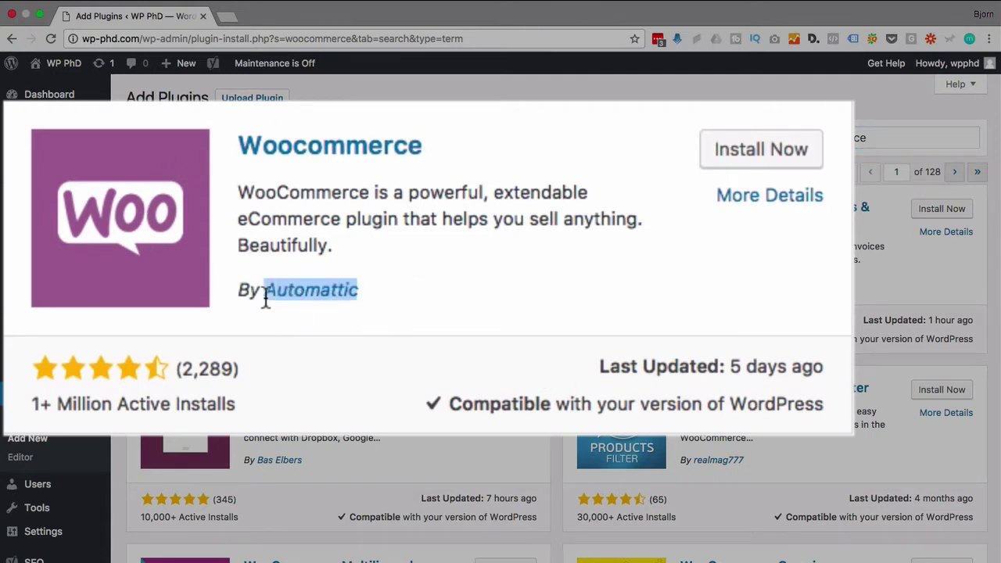
Step: Clear the highlighted Automattic author name
{"action": "left_click", "coordinate": [444, 300]}
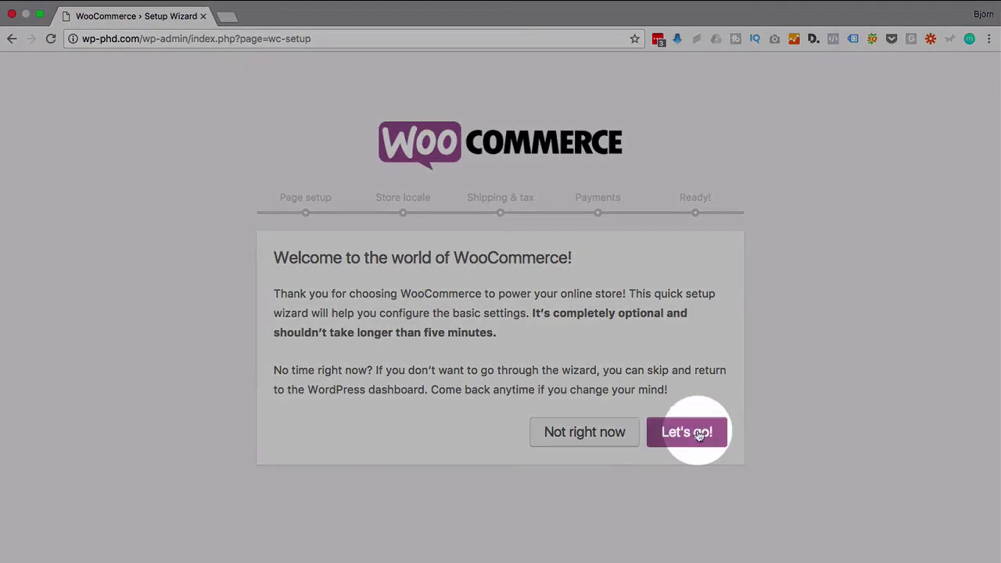
Step: Start the WooCommerce wizard and continue past Page setup to Store locale
{"action": "left_click", "coordinate": [699, 435]}
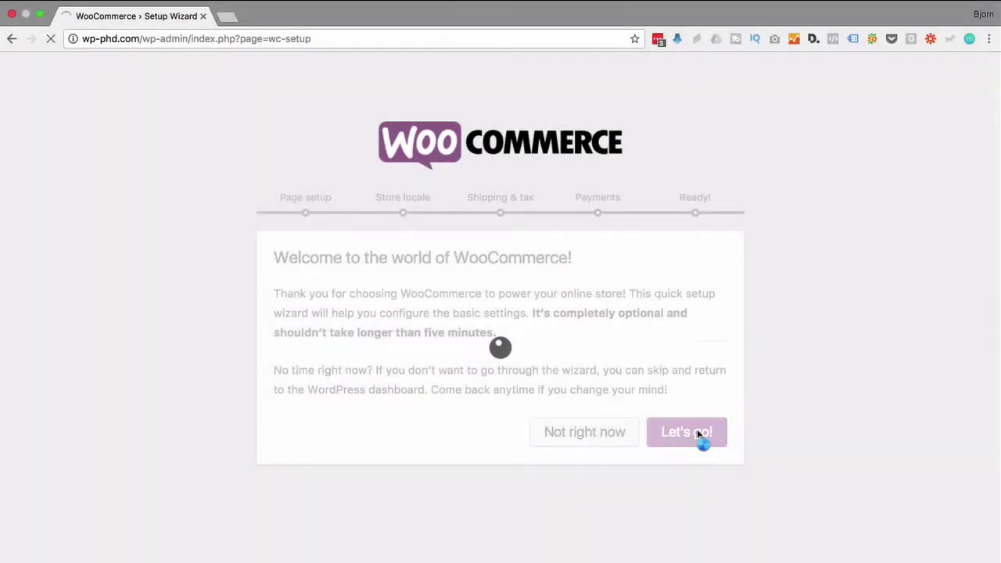
{"action": "scroll", "coordinate": [405, 219], "scroll_direction": "down", "scroll_amount": 2}
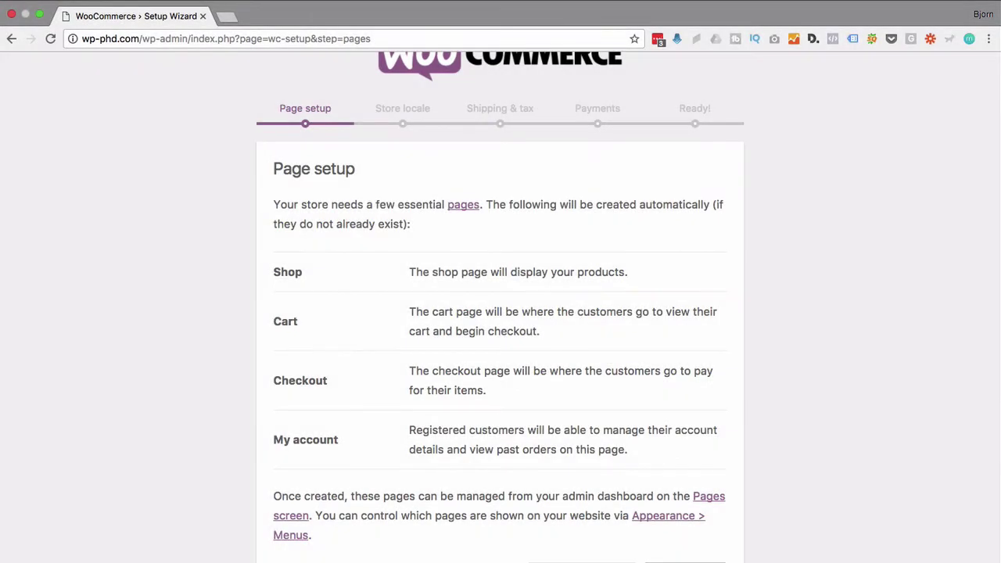
{"action": "left_click", "coordinate": [500, 376]}
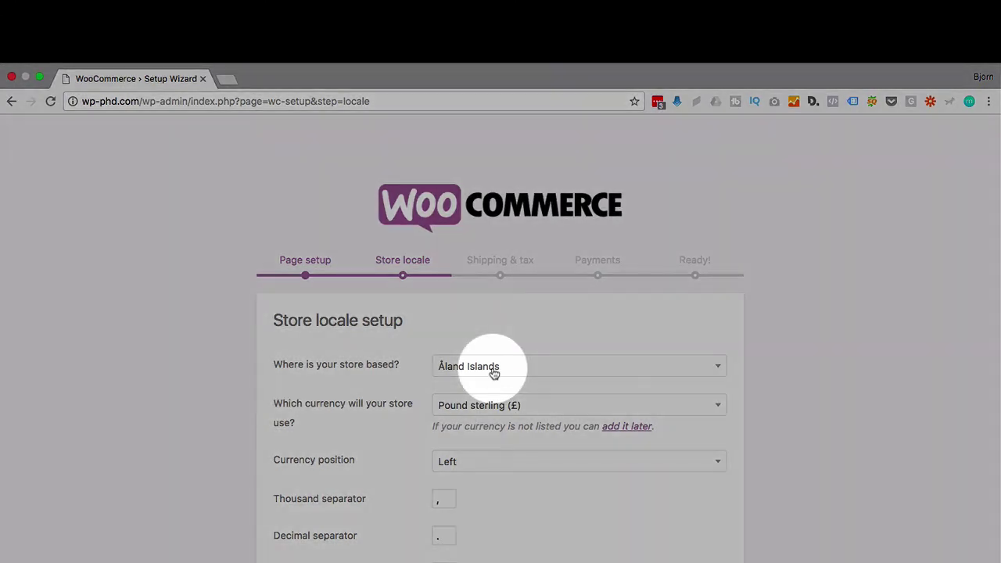
Step: Set the store location to Canada — British Columbia by searching 'canad'
{"action": "left_click", "coordinate": [494, 374]}
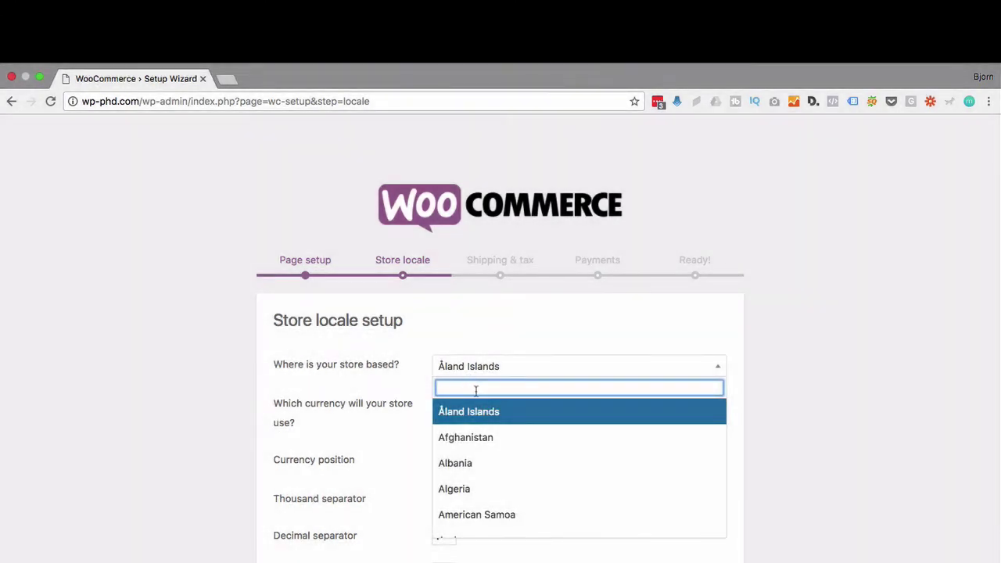
{"action": "type", "text": "canad"}
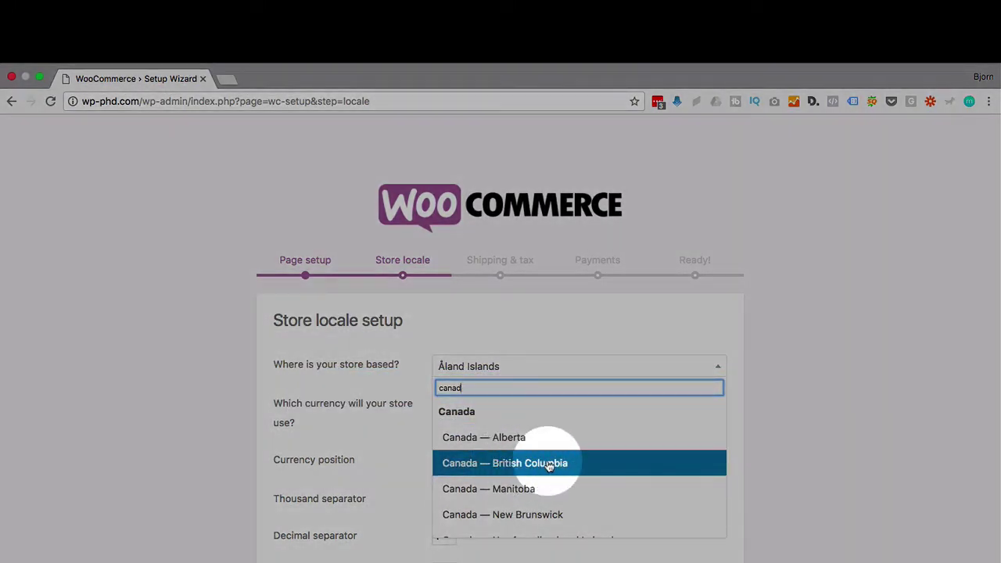
{"action": "left_click", "coordinate": [547, 462]}
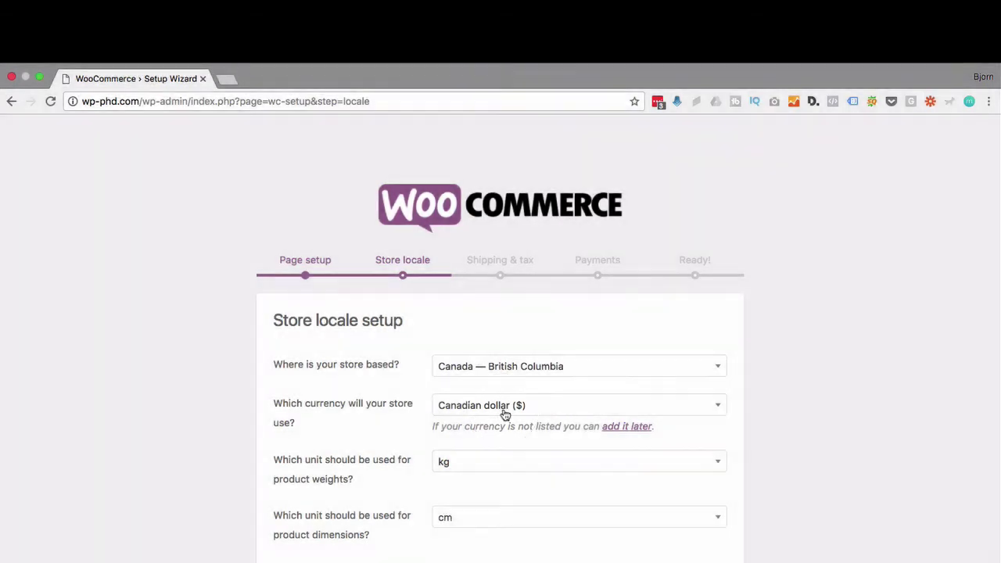
Step: Keep Canadian dollar as the currency and kg as the weight unit
{"action": "left_click", "coordinate": [504, 410]}
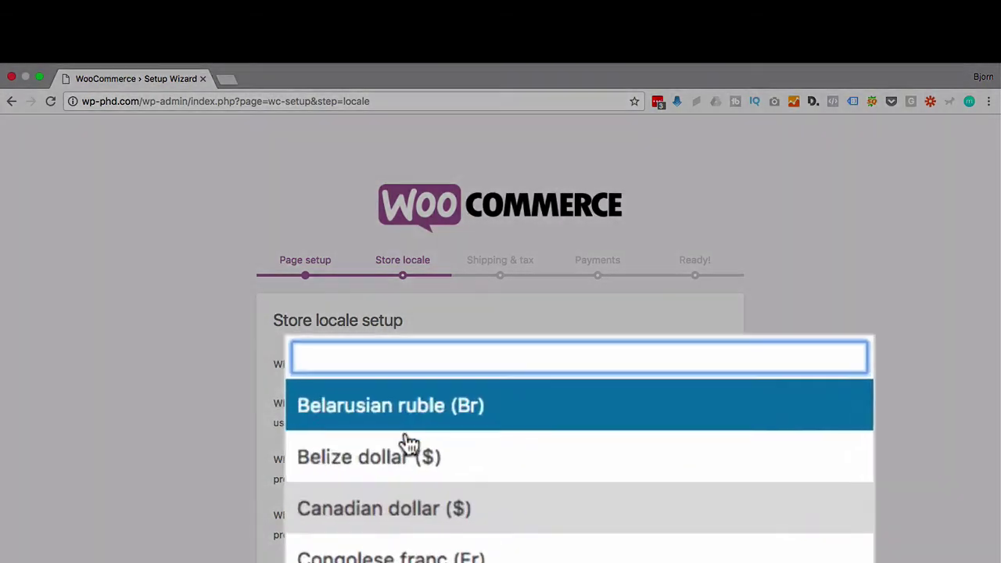
{"action": "scroll", "coordinate": [406, 444], "scroll_direction": "down", "scroll_amount": 10}
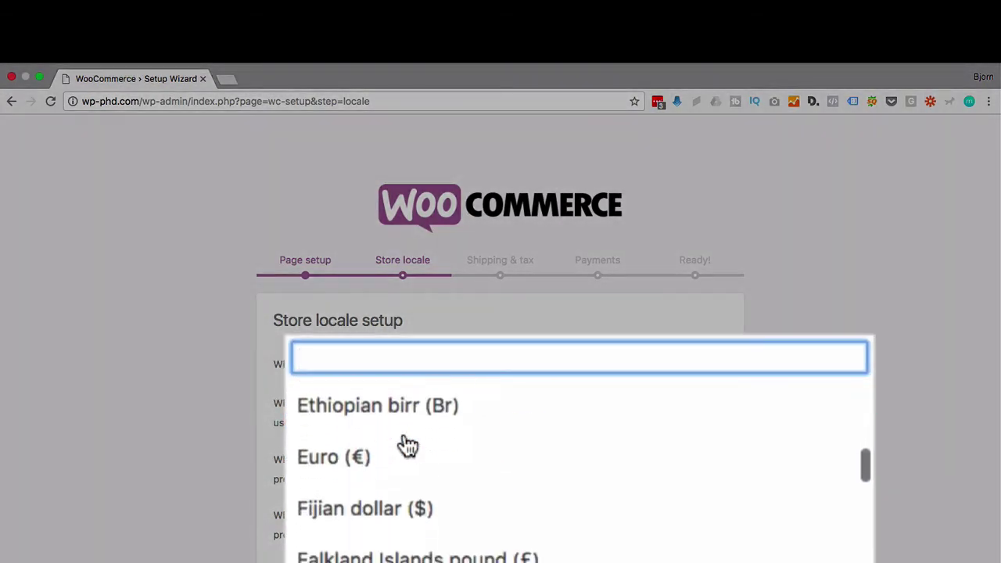
{"action": "scroll", "coordinate": [406, 444], "scroll_direction": "down", "scroll_amount": 1}
{"action": "left_click", "coordinate": [407, 444]}
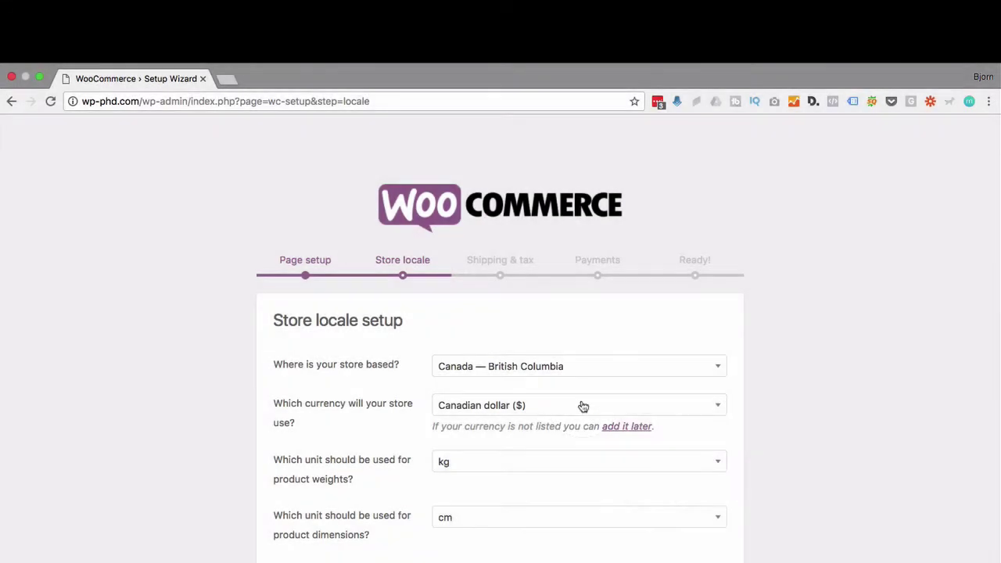
{"action": "left_click", "coordinate": [581, 405]}
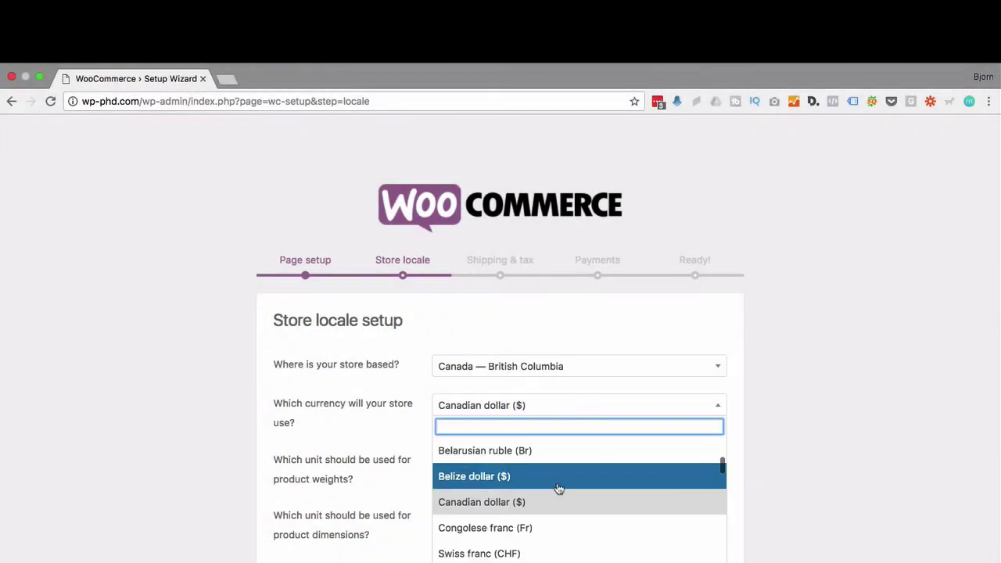
{"action": "left_click", "coordinate": [378, 436]}
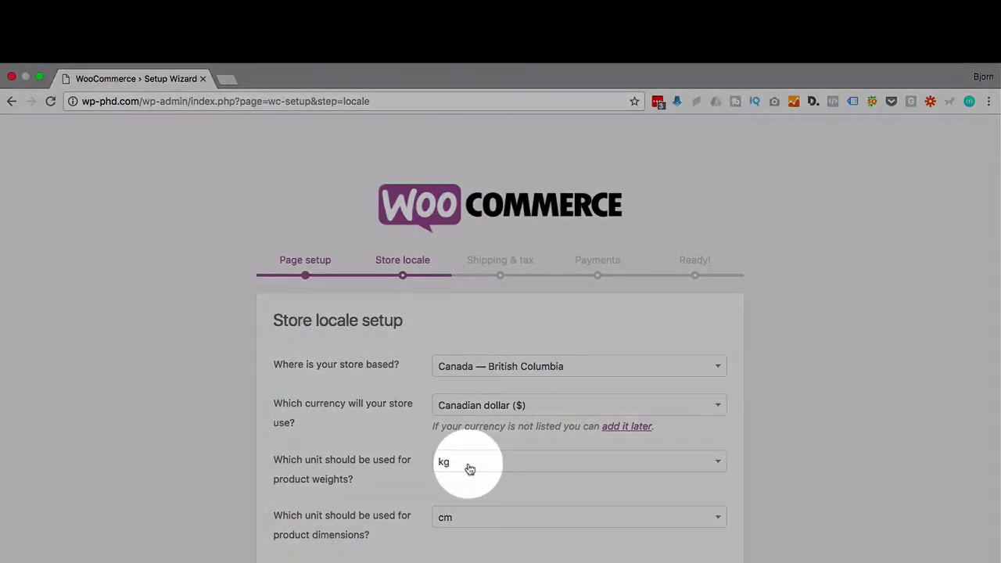
{"action": "left_click", "coordinate": [469, 468]}
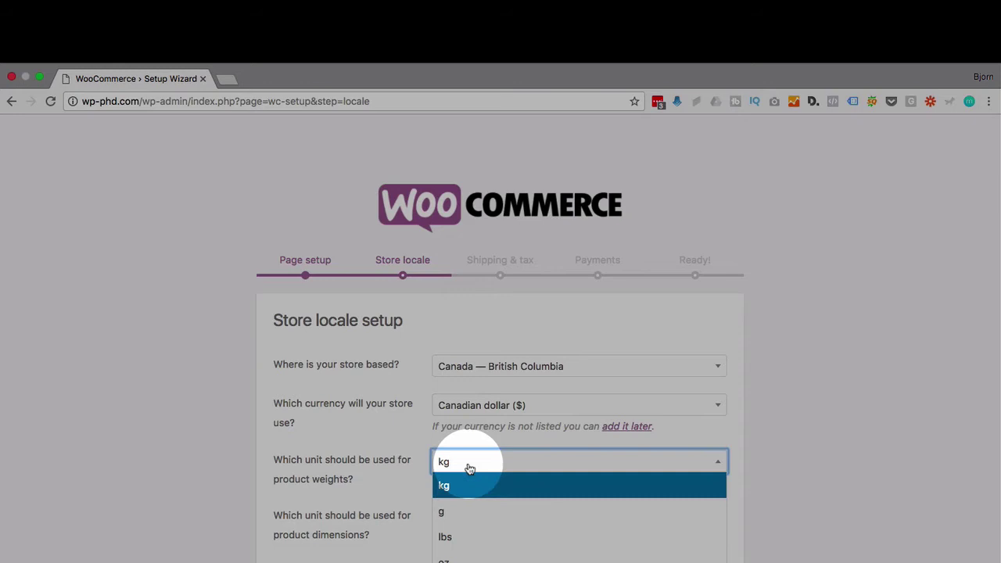
{"action": "left_click", "coordinate": [386, 476]}
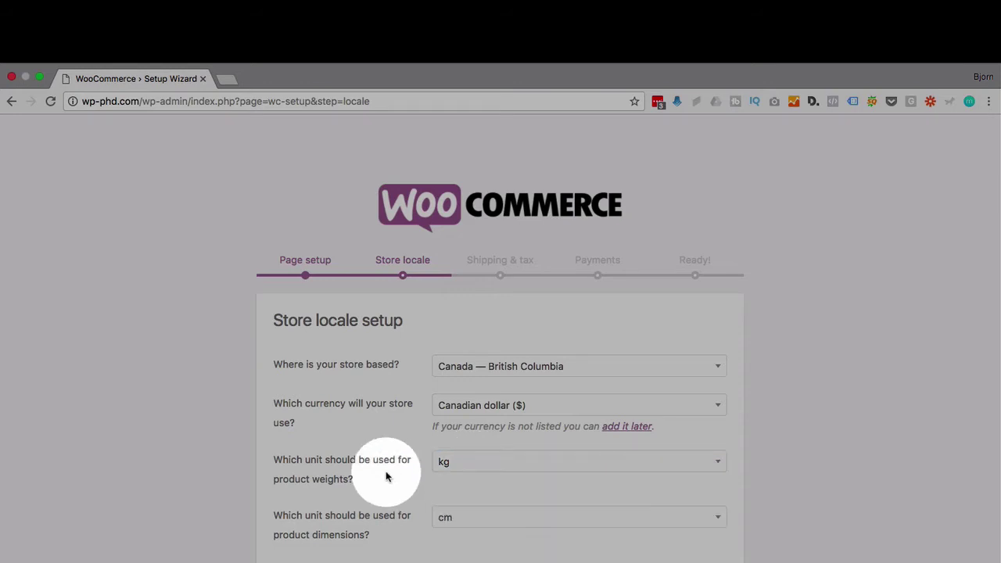
Step: Try United States (US) — Alabama as the store location
{"action": "left_click", "coordinate": [480, 374]}
{"action": "type", "text": "united"}
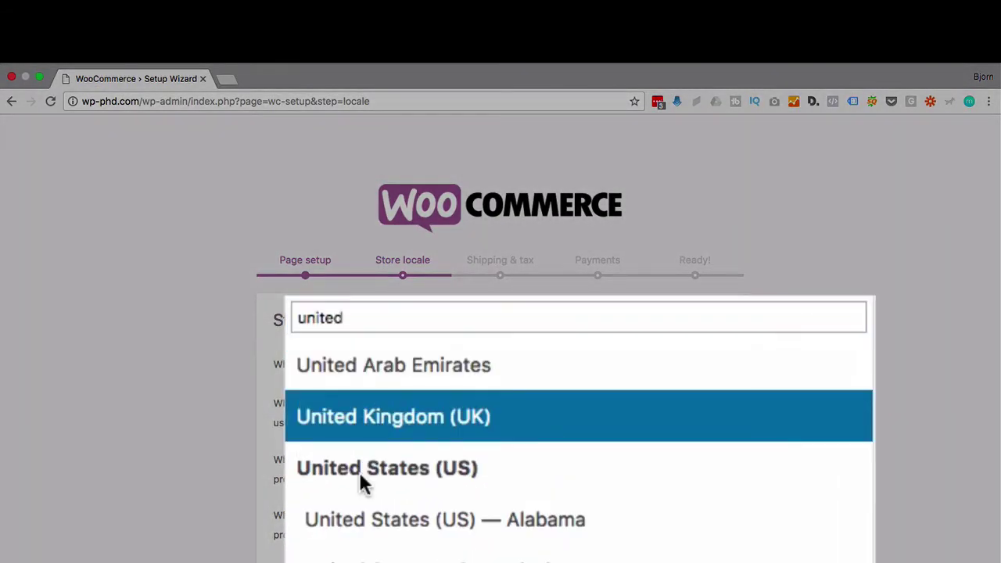
{"action": "left_click", "coordinate": [375, 519]}
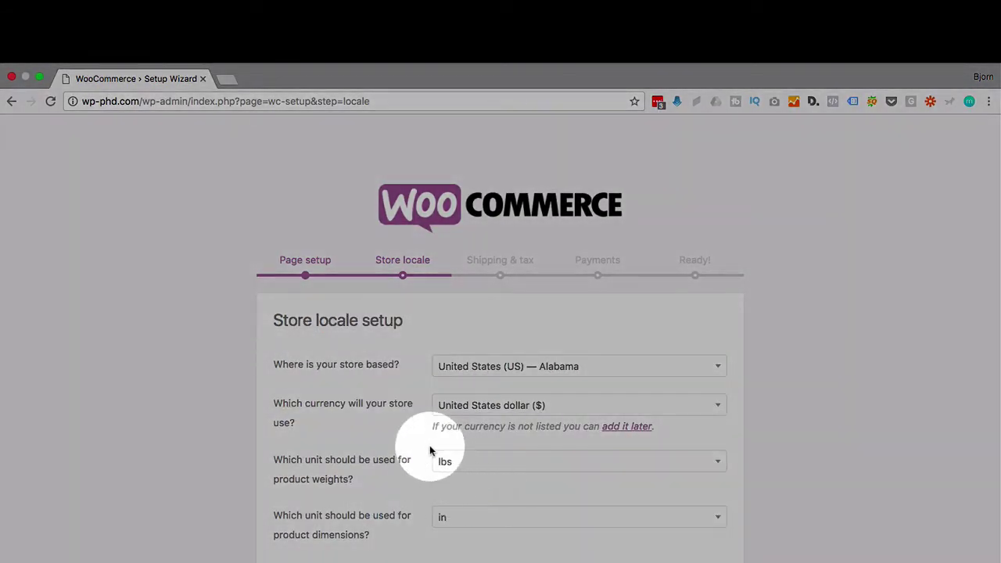
{"action": "left_click", "coordinate": [487, 366]}
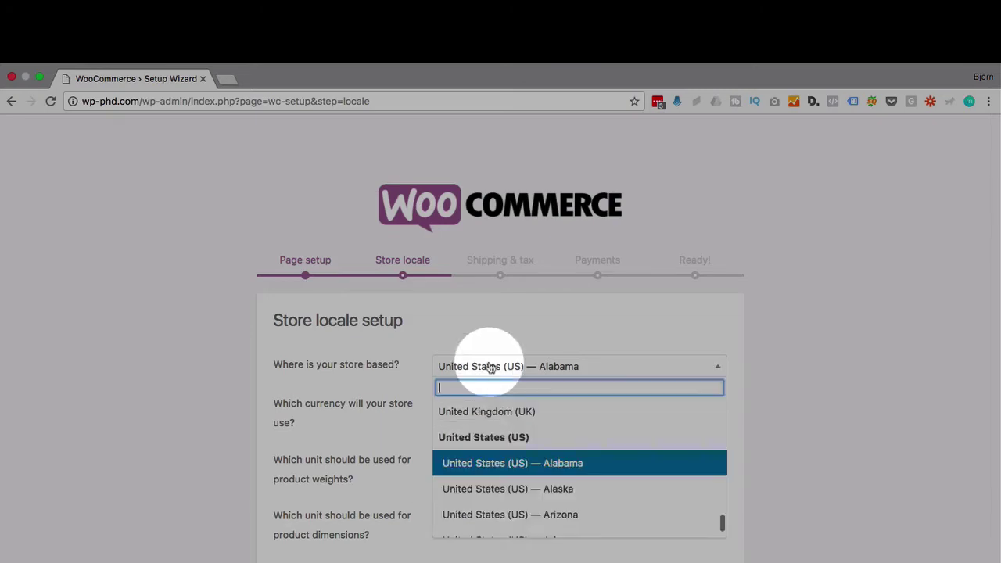
{"action": "type", "text": "age=wc"}
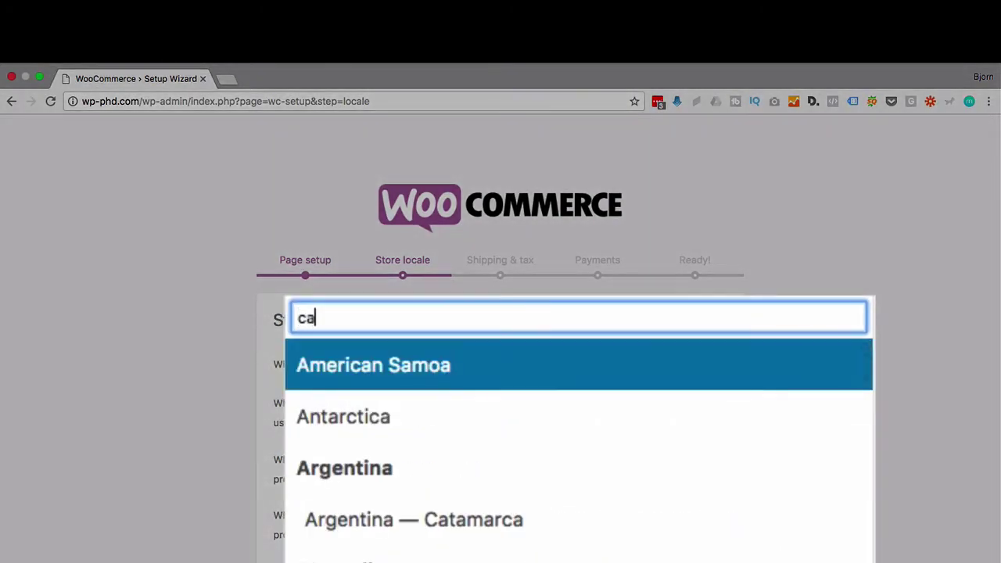
{"action": "key", "text": "Escape"}
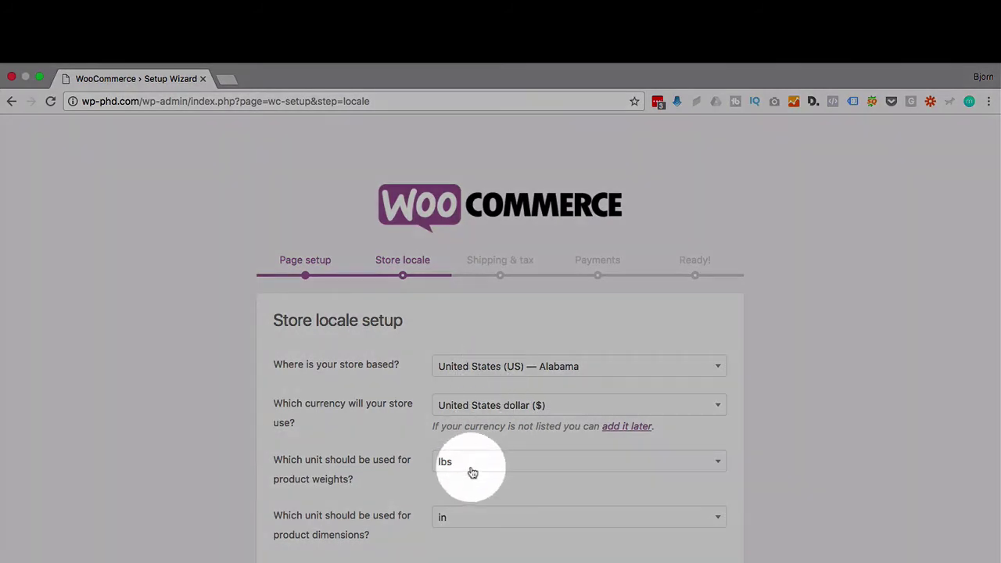
Step: Leave the weight unit at lbs and the dimension unit at in
{"action": "left_click", "coordinate": [472, 471]}
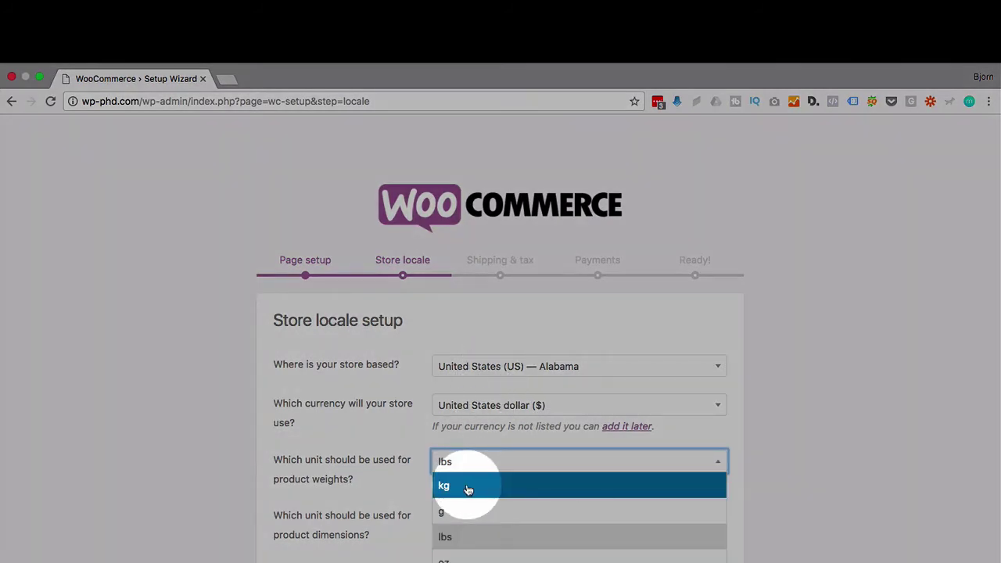
{"action": "left_click", "coordinate": [424, 551]}
{"action": "left_click", "coordinate": [460, 522]}
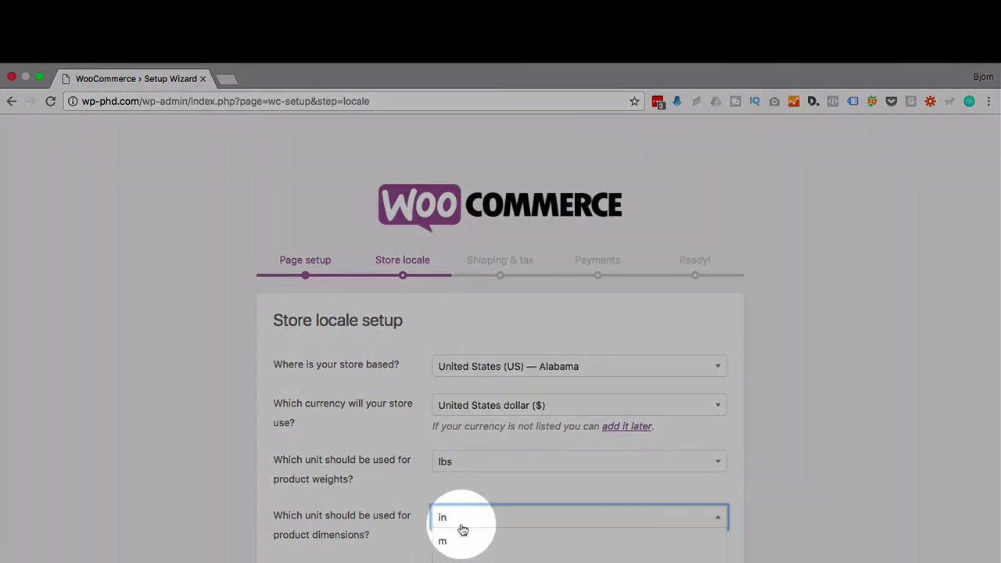
{"action": "left_click", "coordinate": [442, 543]}
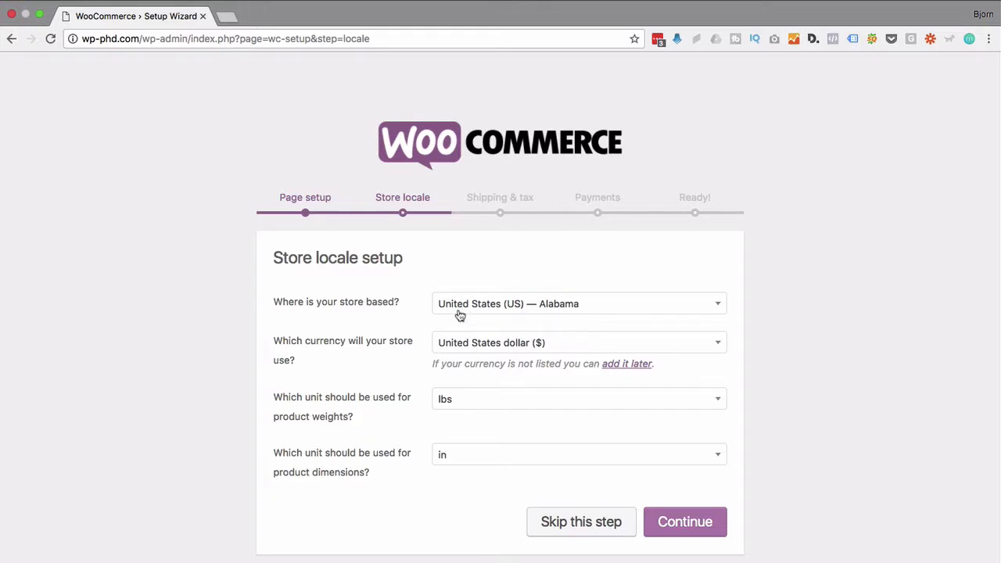
Step: Switch the store location back to Canada — British Columbia and continue to Shipping & Tax
{"action": "left_click", "coordinate": [461, 312]}
{"action": "type", "text": "canad"}
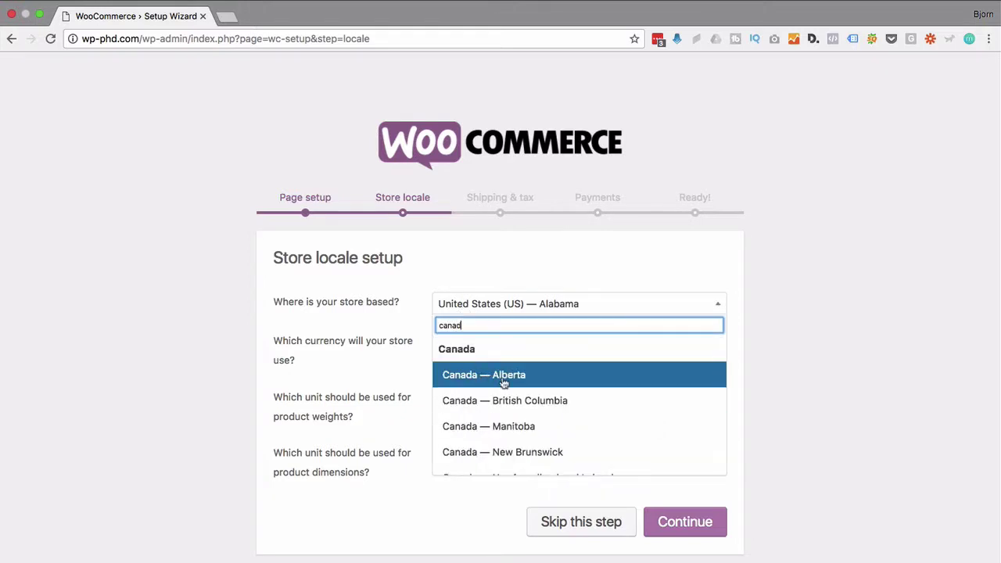
{"action": "left_click", "coordinate": [508, 402]}
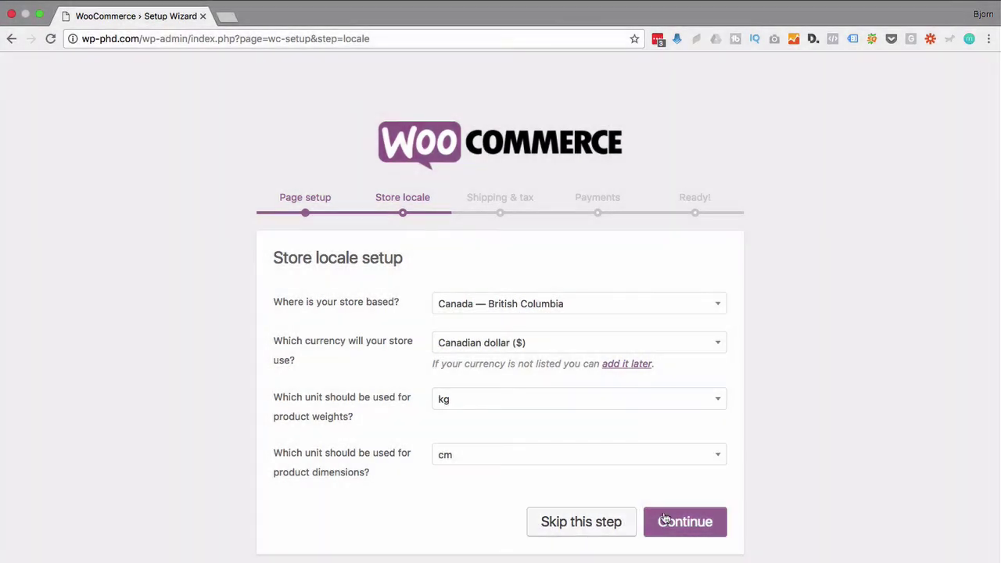
{"action": "left_click", "coordinate": [661, 518]}
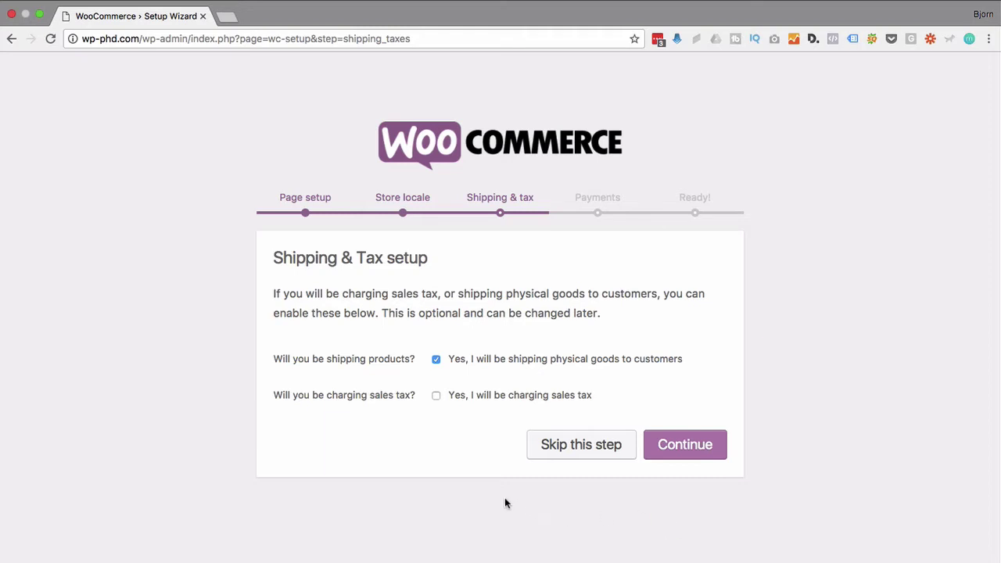
Step: Keep shipping physical goods on, enable sales tax, and enter prices exclusive of tax
{"action": "left_click", "coordinate": [435, 360]}
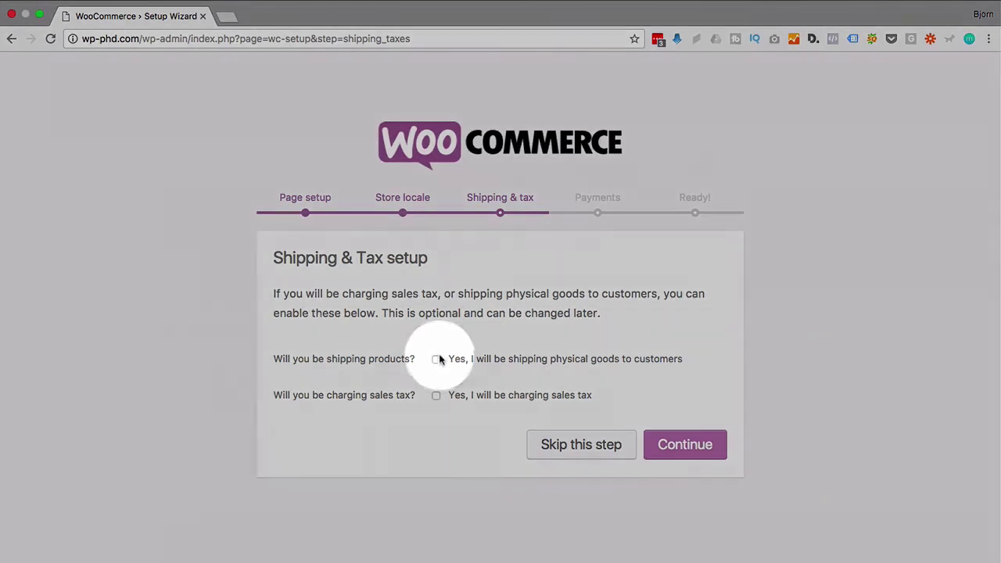
{"action": "left_click", "coordinate": [435, 359]}
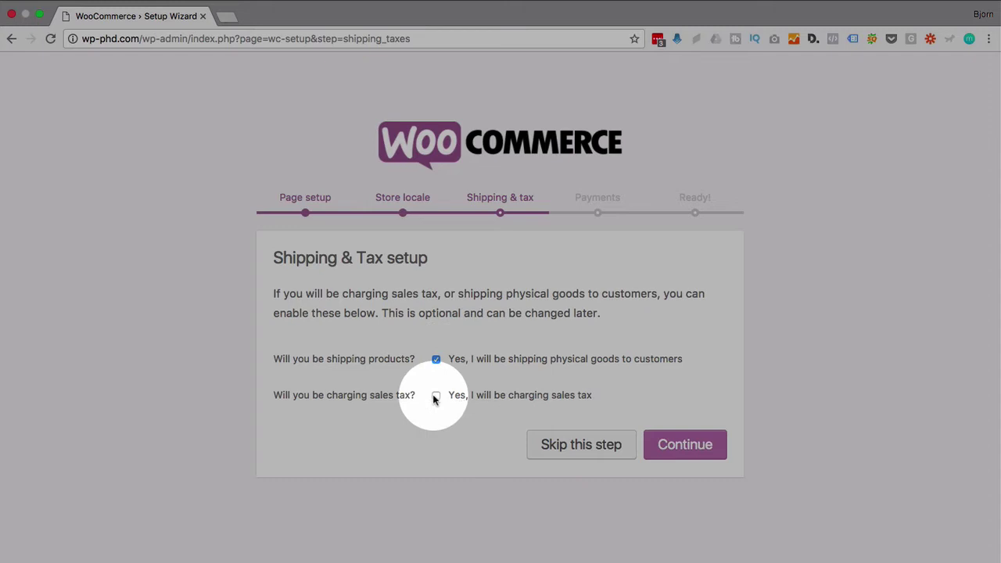
{"action": "left_click", "coordinate": [436, 395]}
{"action": "scroll", "coordinate": [391, 391], "scroll_direction": "down", "scroll_amount": 3}
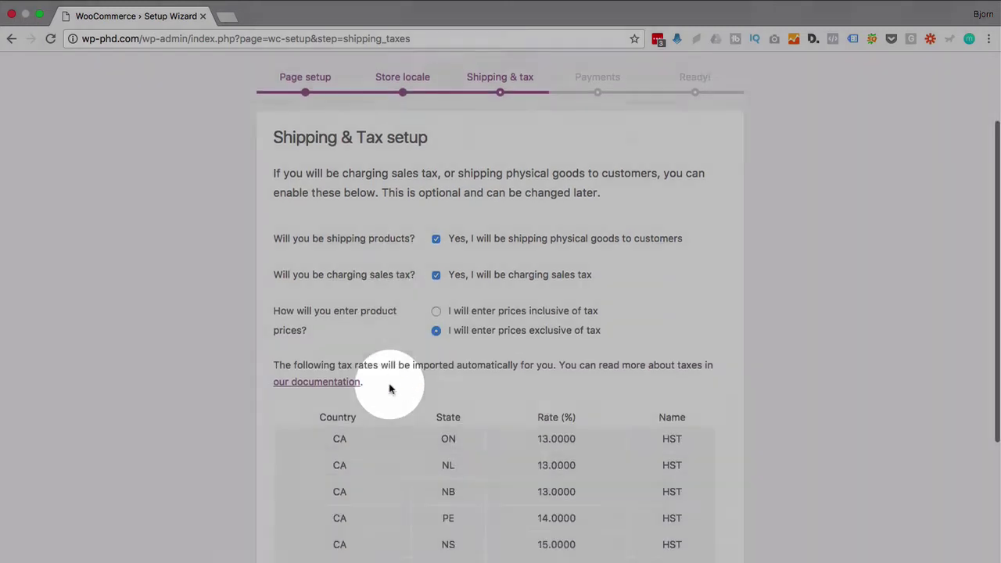
{"action": "scroll", "coordinate": [387, 321], "scroll_direction": "down", "scroll_amount": 3}
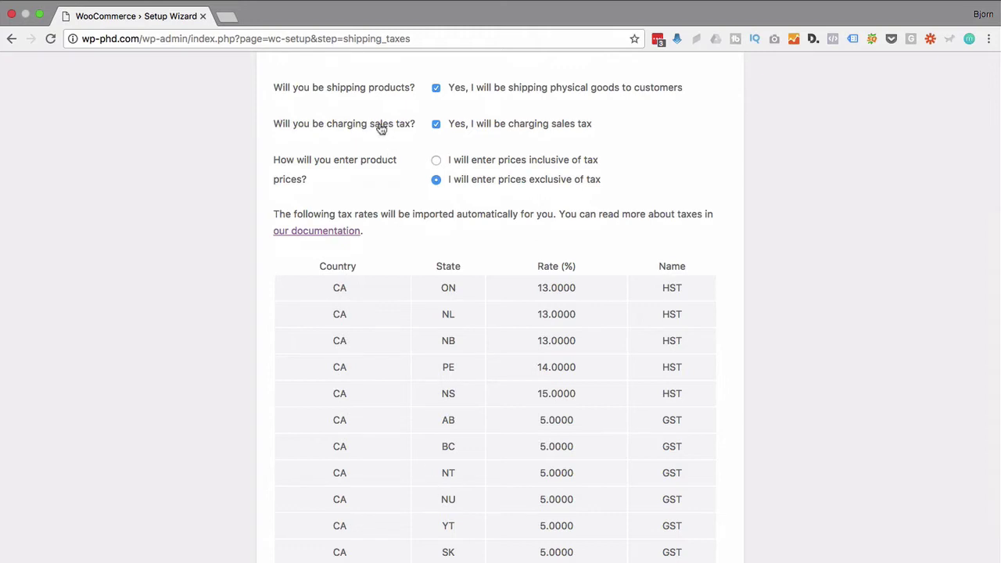
{"action": "left_click_drag", "start_coordinate": [317, 174], "coordinate": [275, 167]}
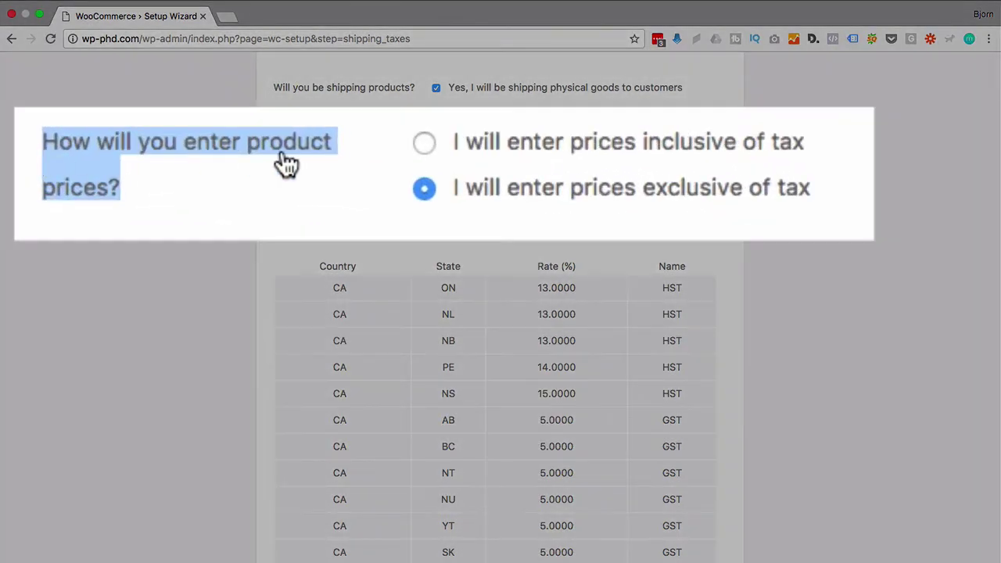
{"action": "left_click", "coordinate": [470, 158]}
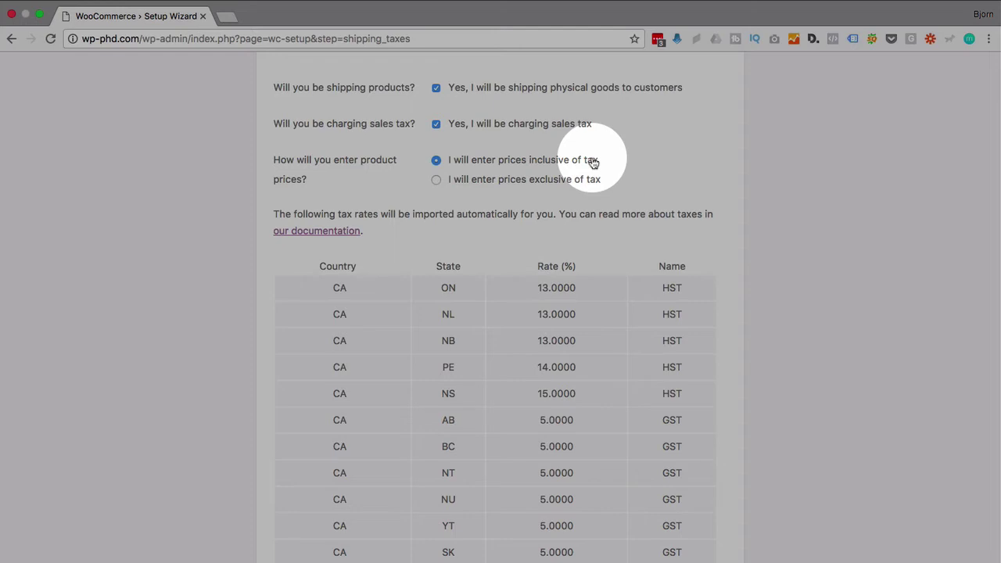
{"action": "left_click", "coordinate": [436, 181]}
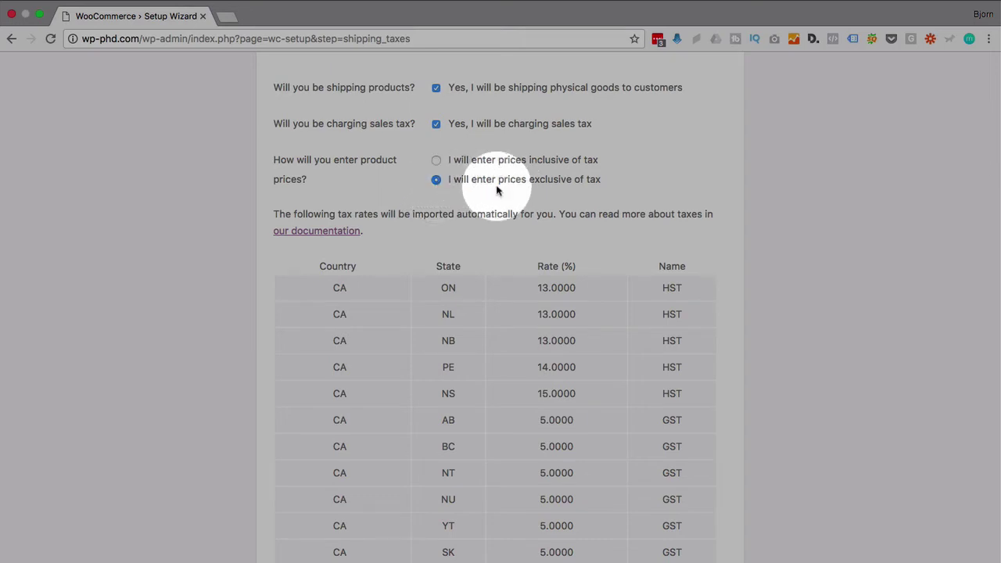
Step: Review the Canadian tax-rate table, including the BC 7.0000 PST row
{"action": "scroll", "coordinate": [454, 202], "scroll_direction": "down", "scroll_amount": 3}
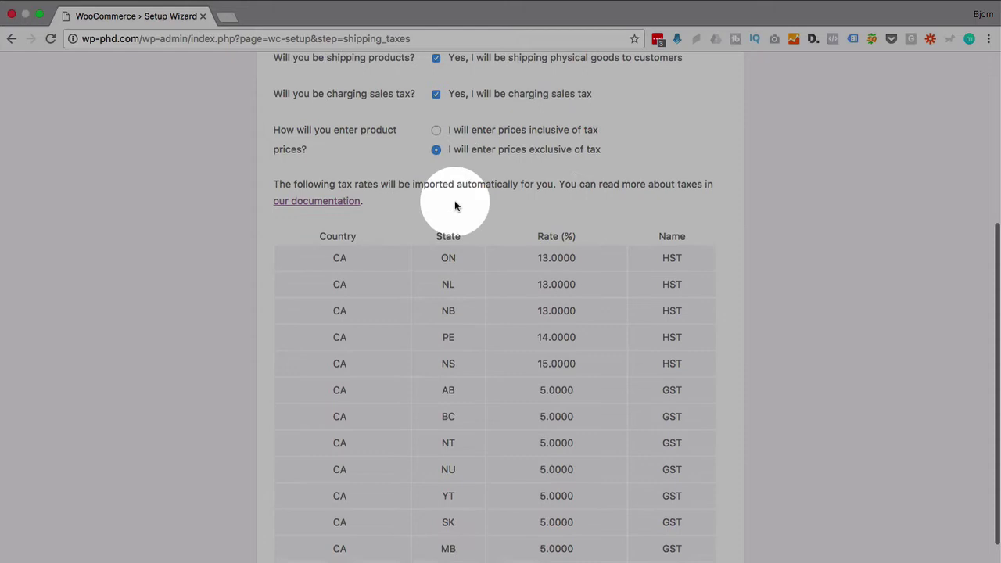
{"action": "scroll", "coordinate": [455, 205], "scroll_direction": "down", "scroll_amount": 2}
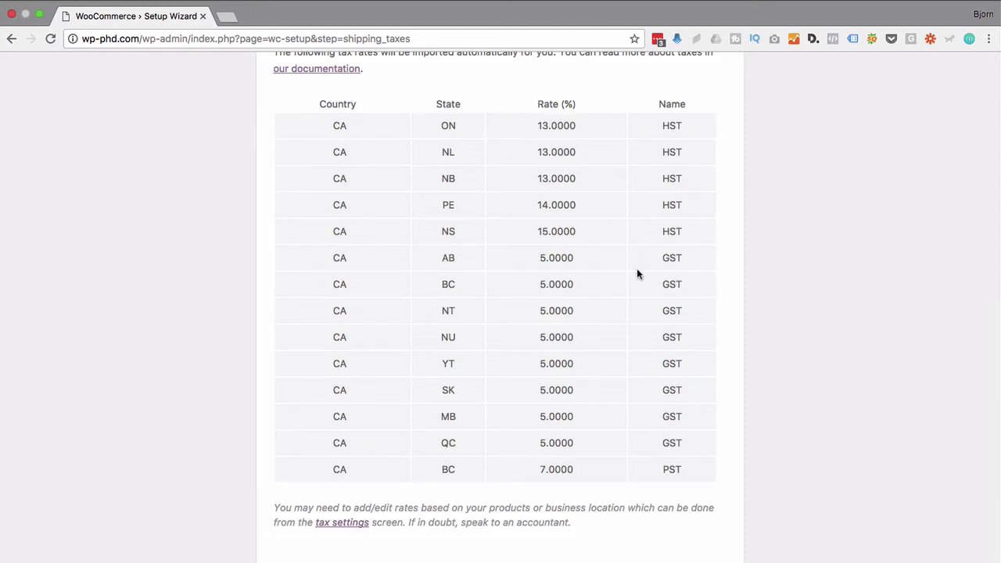
{"action": "scroll", "coordinate": [704, 274], "scroll_direction": "down", "scroll_amount": 1}
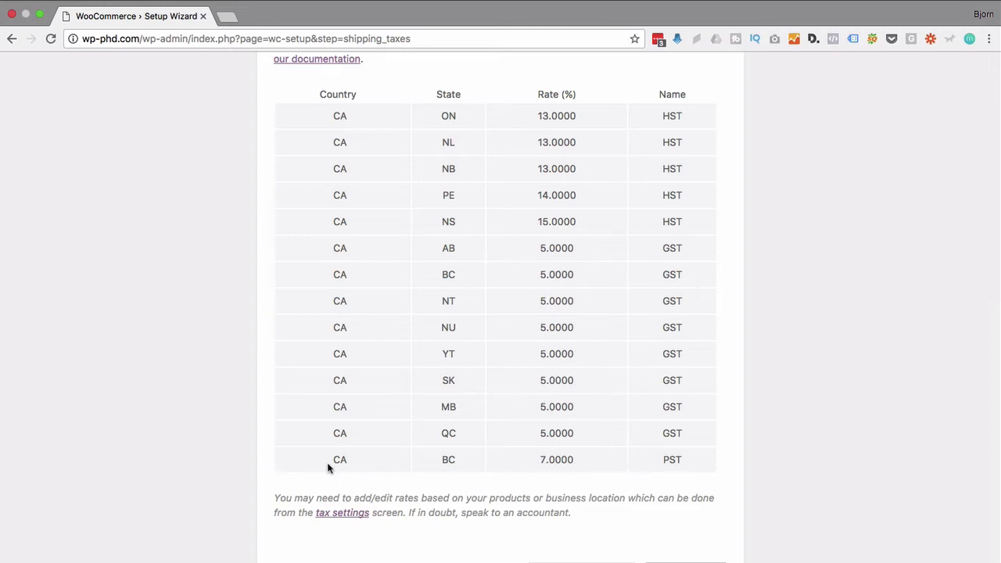
{"action": "left_click_drag", "start_coordinate": [329, 467], "coordinate": [680, 460]}
{"action": "left_click", "coordinate": [680, 461]}
Step: Advance to the Payments step and enable PayPal and Stripe
{"action": "left_click", "coordinate": [687, 560]}
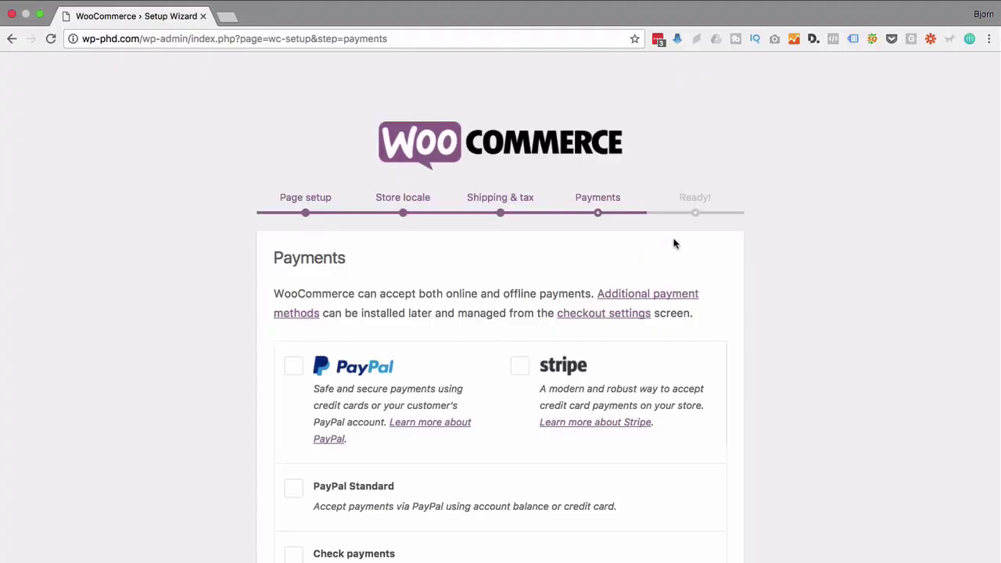
{"action": "scroll", "coordinate": [674, 244], "scroll_direction": "down", "scroll_amount": 3}
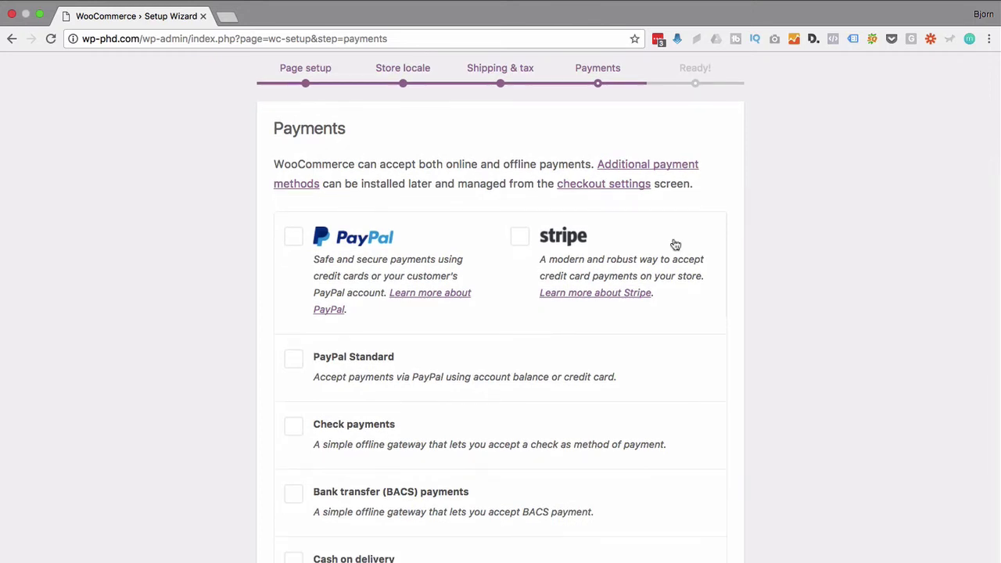
{"action": "scroll", "coordinate": [675, 245], "scroll_direction": "down", "scroll_amount": 1}
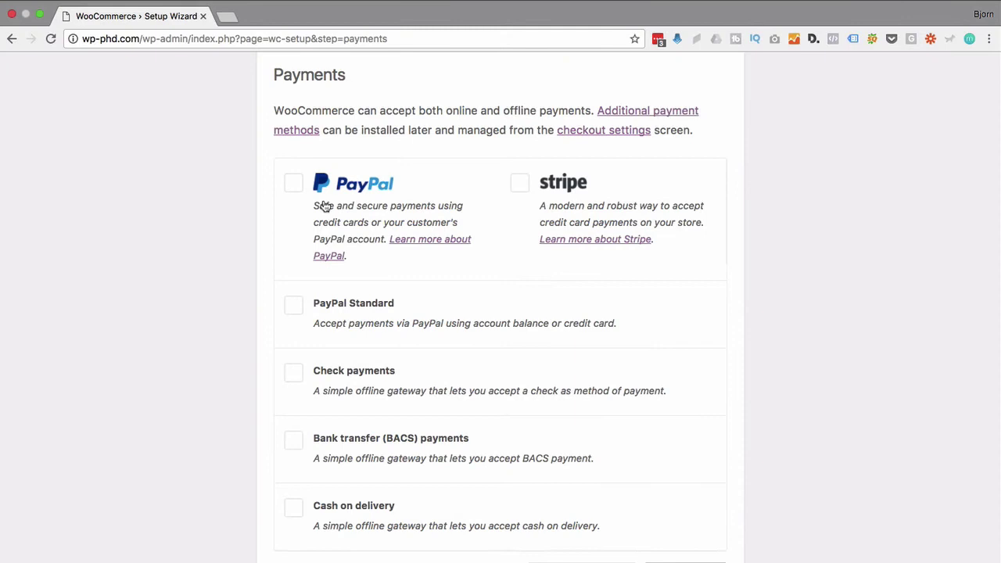
{"action": "left_click", "coordinate": [294, 185]}
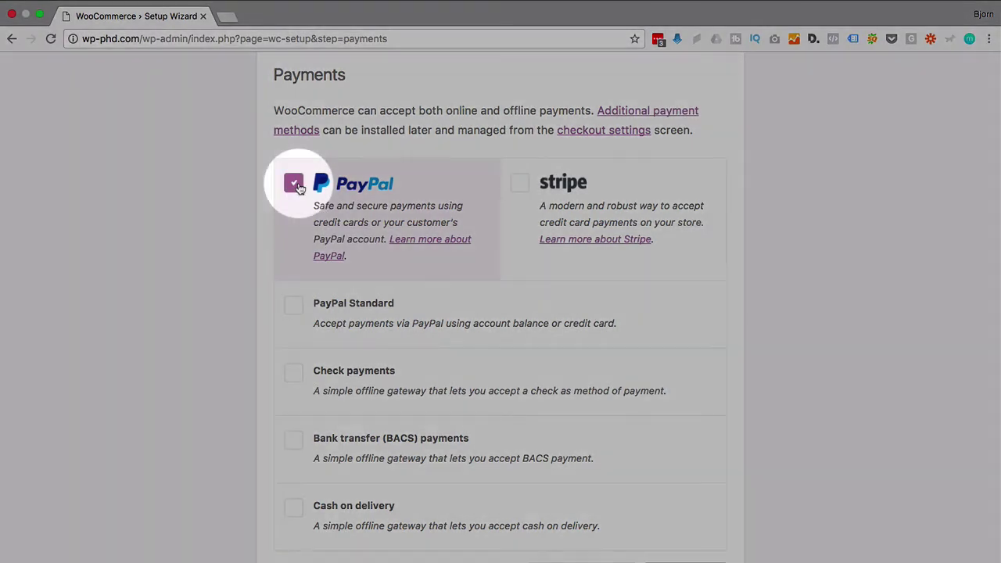
{"action": "left_click", "coordinate": [519, 185]}
Step: Clear the PayPal Standard email address and leave PayPal Standard off
{"action": "left_click", "coordinate": [294, 310]}
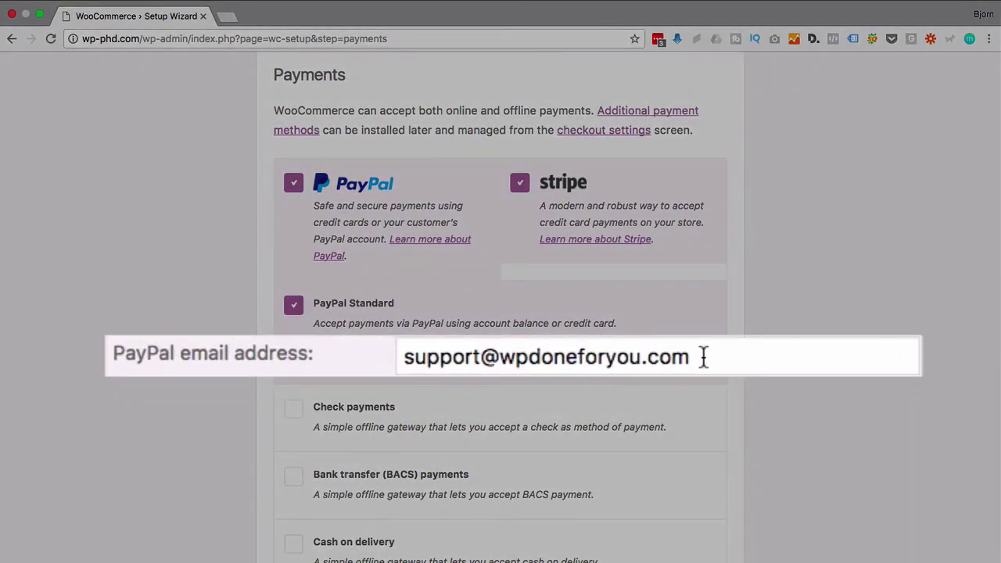
{"action": "left_click_drag", "start_coordinate": [704, 357], "coordinate": [396, 358]}
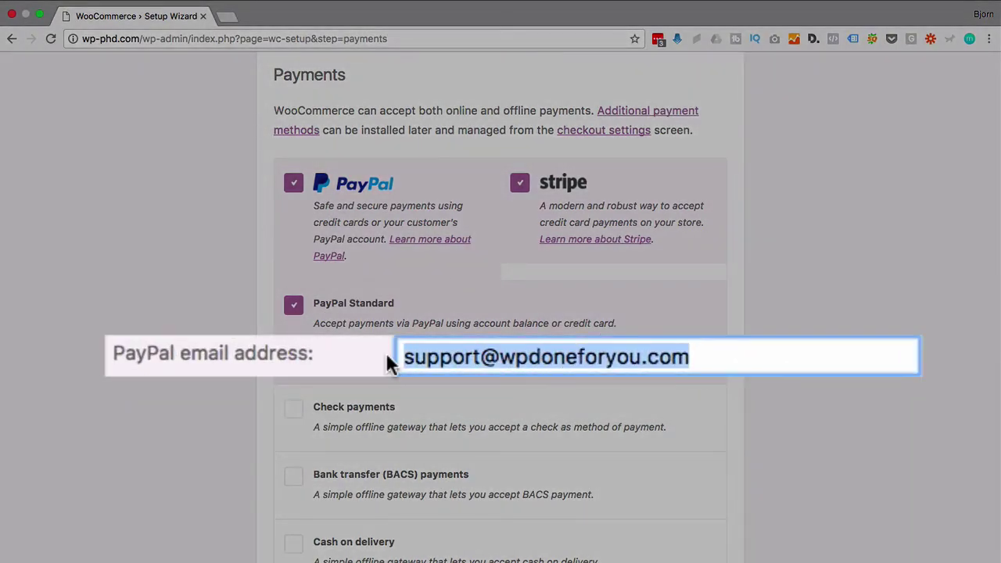
{"action": "key", "text": "BackSpace"}
{"action": "left_click", "coordinate": [294, 305]}
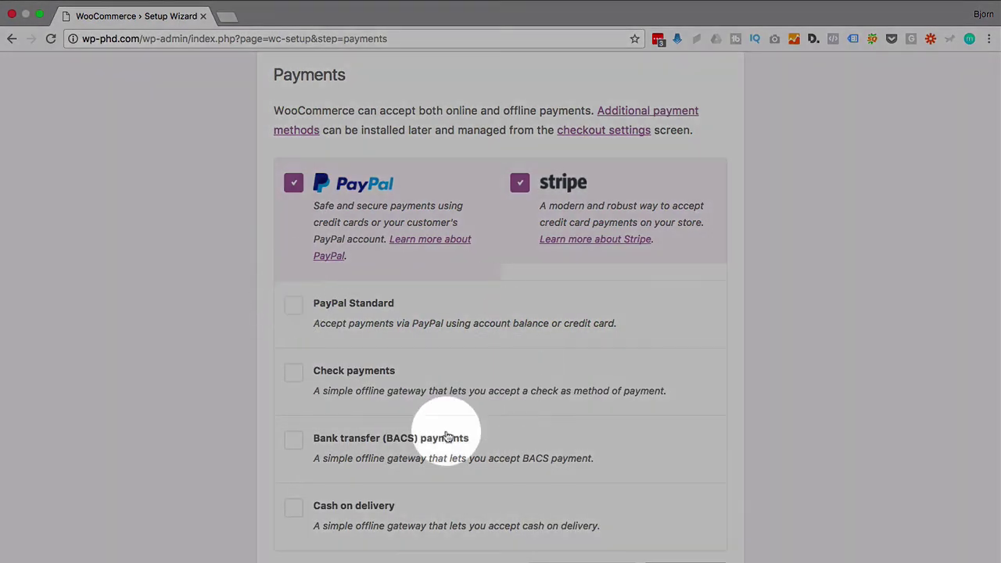
Step: Enable check, bank transfer and cash on delivery payments, then continue to Ready!
{"action": "left_click", "coordinate": [293, 372]}
{"action": "left_click", "coordinate": [294, 440]}
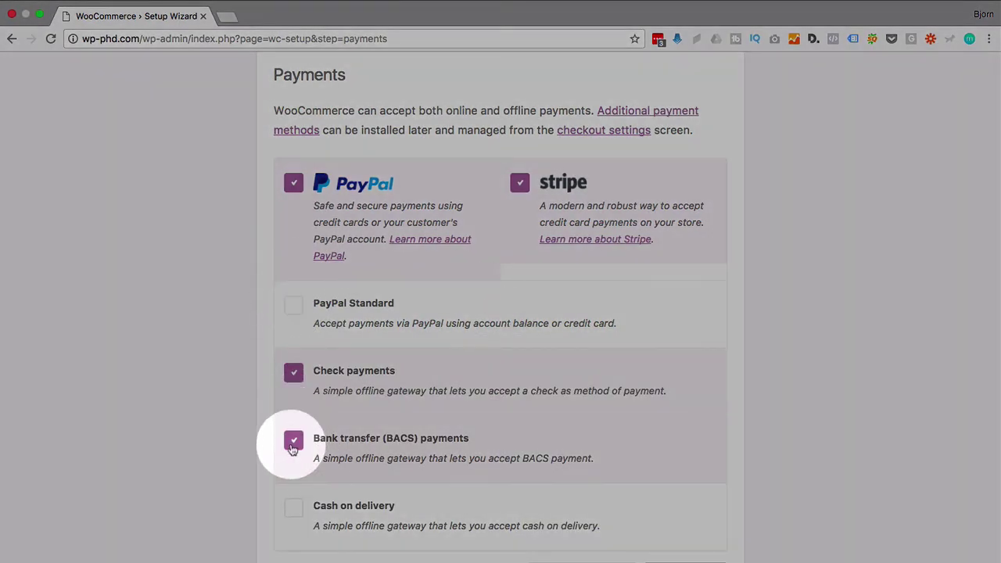
{"action": "left_click", "coordinate": [295, 509]}
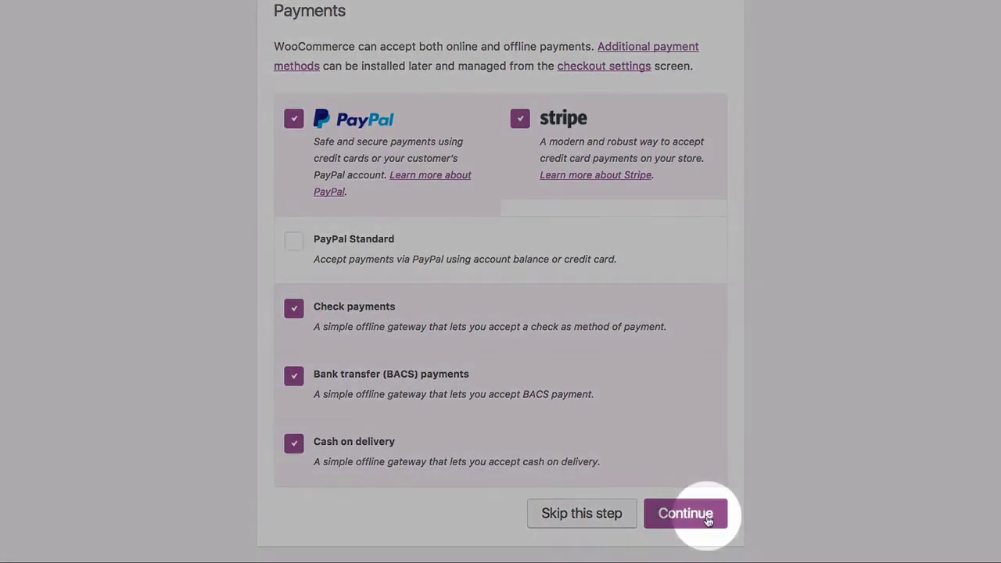
{"action": "left_click", "coordinate": [684, 514]}
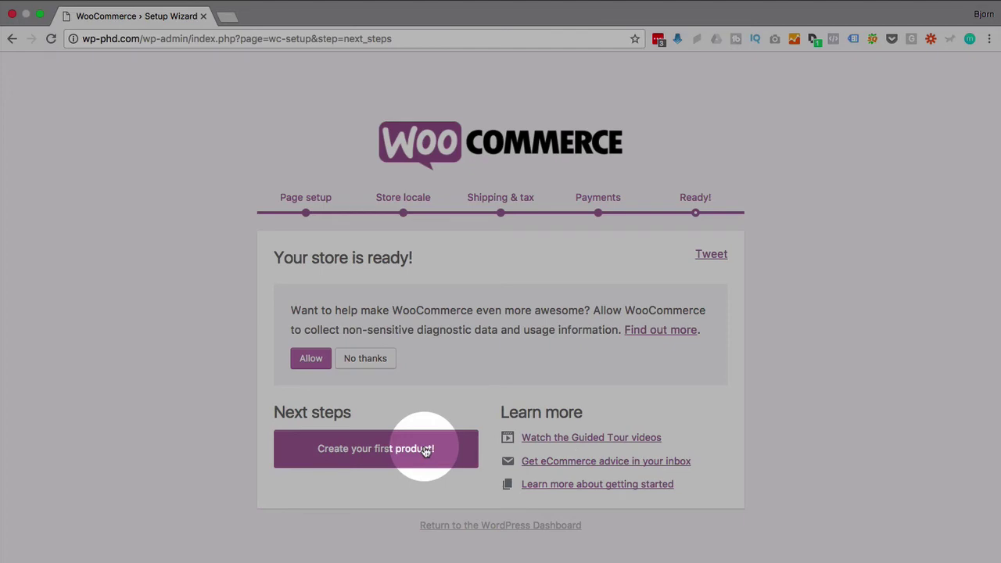
{"action": "left_click", "coordinate": [372, 457]}
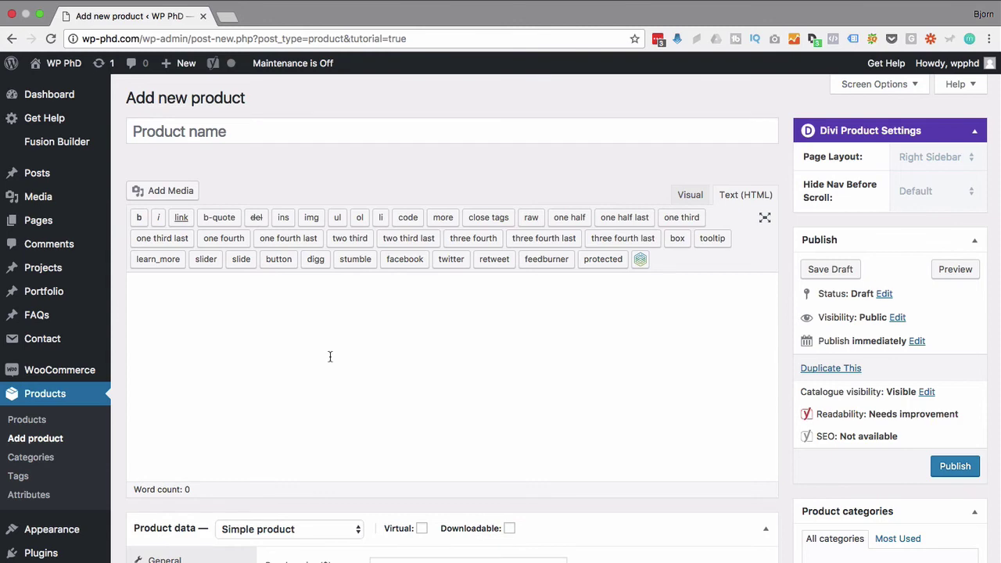
{"action": "scroll", "coordinate": [291, 460], "scroll_direction": "down", "scroll_amount": 3}
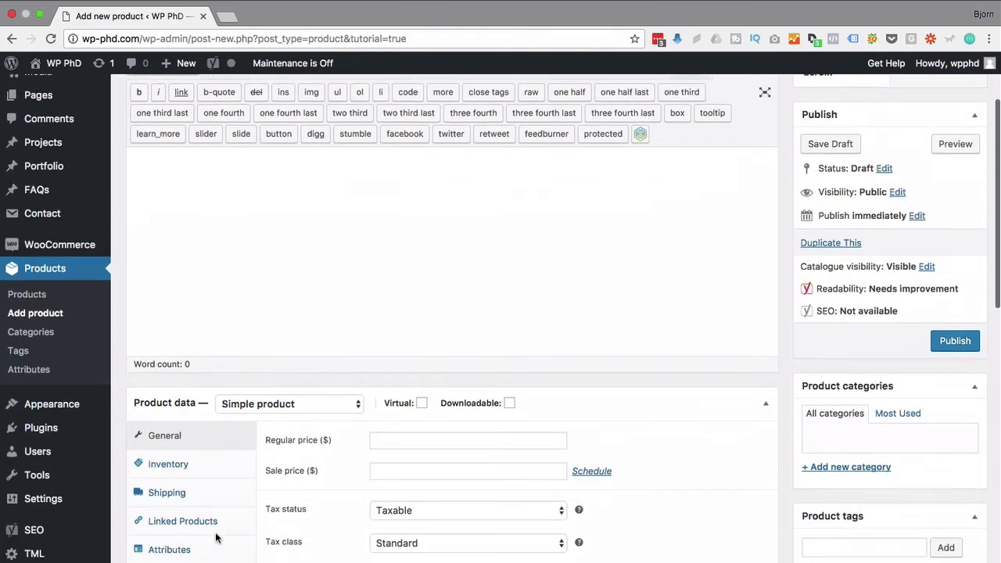
{"action": "left_click", "coordinate": [279, 396]}
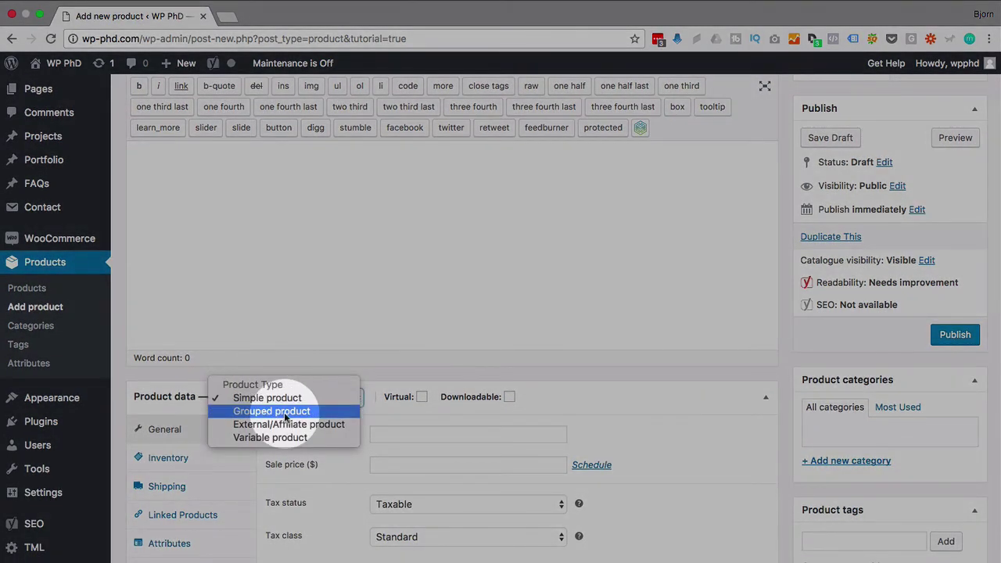
{"action": "left_click", "coordinate": [301, 324]}
{"action": "scroll", "coordinate": [301, 321], "scroll_direction": "up", "scroll_amount": 3}
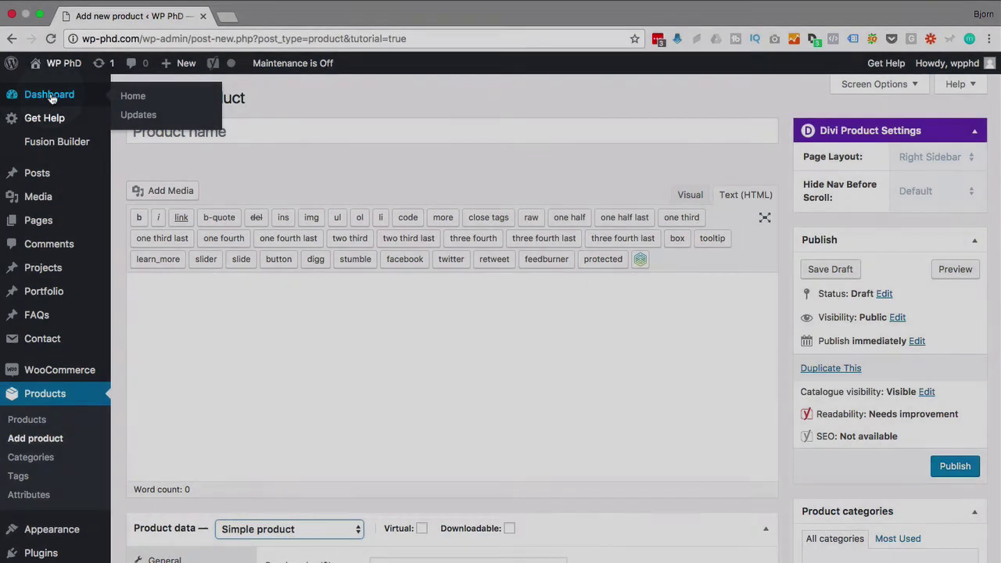
Step: Open the Dashboard and move WooCommerce status to the top of the right column
{"action": "left_click", "coordinate": [49, 94]}
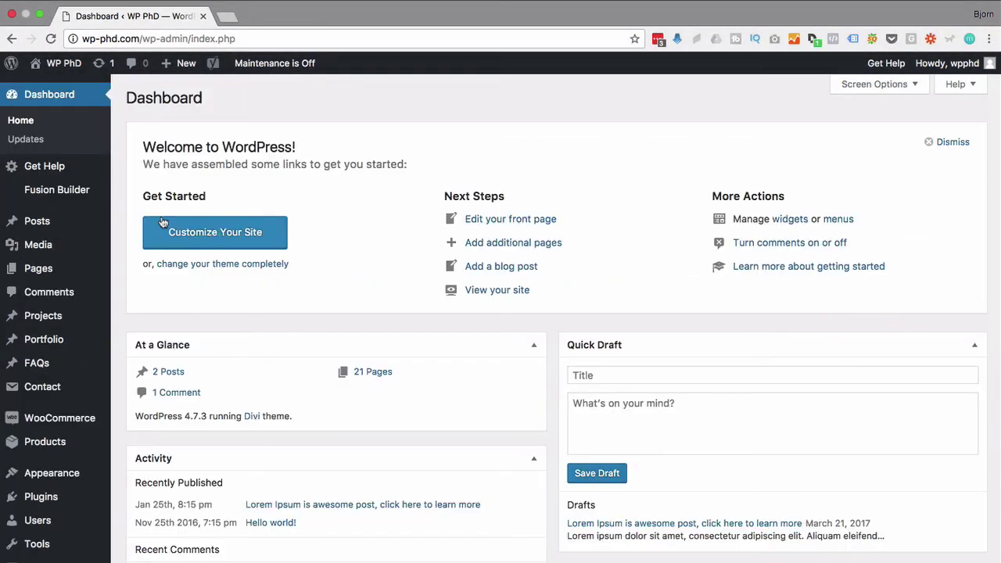
{"action": "scroll", "coordinate": [162, 223], "scroll_direction": "down", "scroll_amount": 12}
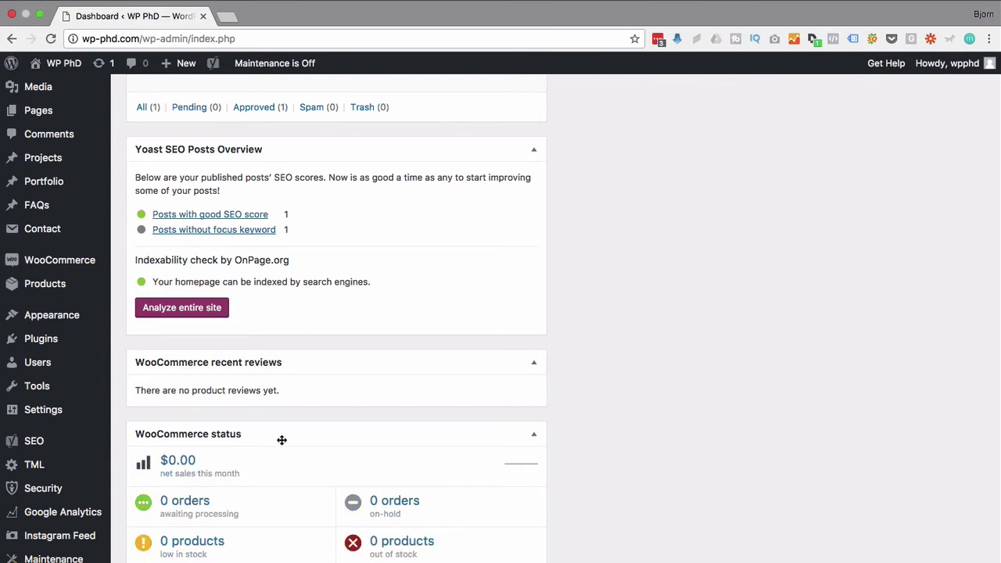
{"action": "left_click_drag", "start_coordinate": [281, 439], "coordinate": [730, 315]}
Step: Place WooCommerce recent reviews beneath the WooCommerce status widget
{"action": "scroll", "coordinate": [478, 412], "scroll_direction": "down", "scroll_amount": 5}
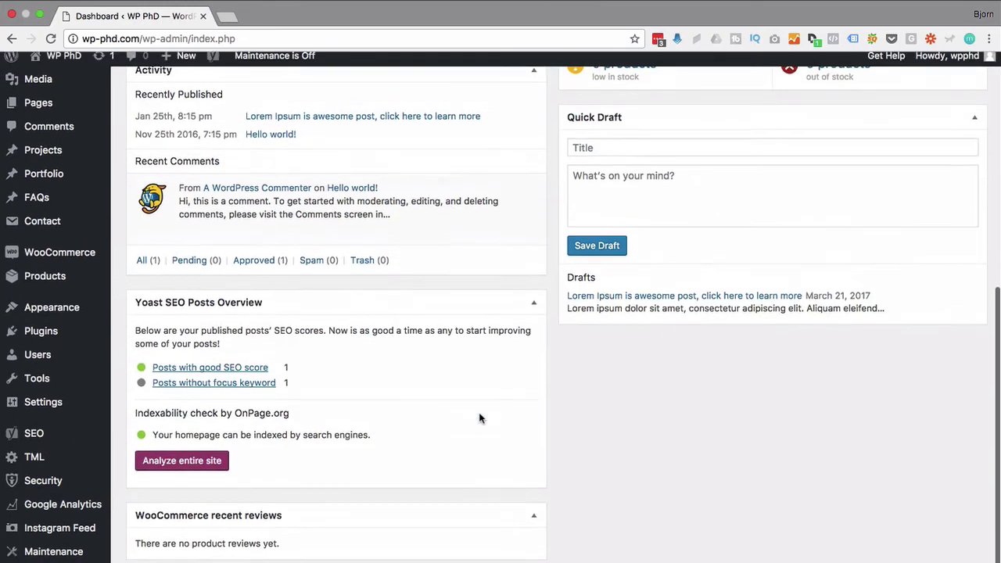
{"action": "left_click_drag", "start_coordinate": [263, 523], "coordinate": [706, 478]}
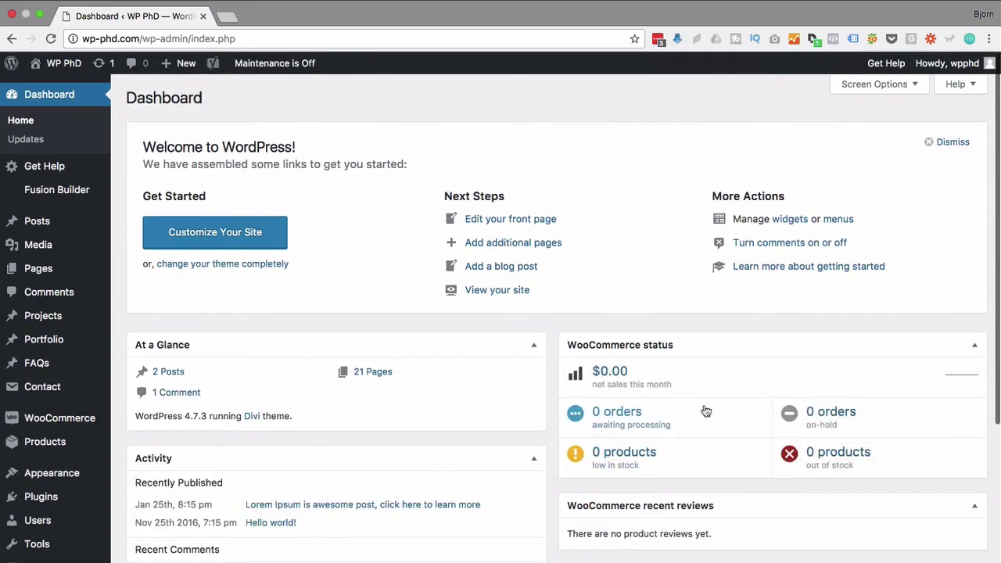
{"action": "scroll", "coordinate": [225, 438], "scroll_direction": "down", "scroll_amount": 4}
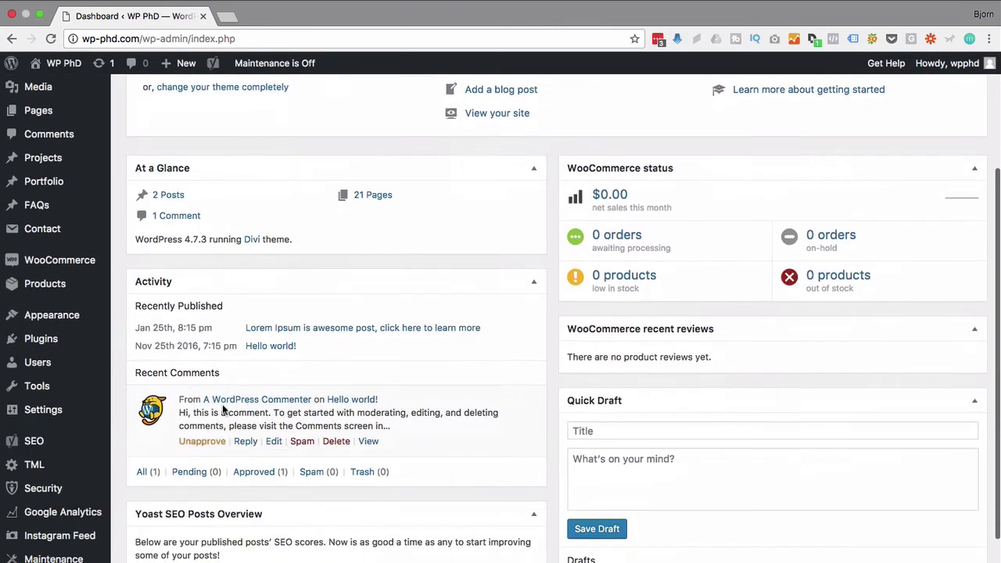
{"action": "left_click", "coordinate": [138, 281]}
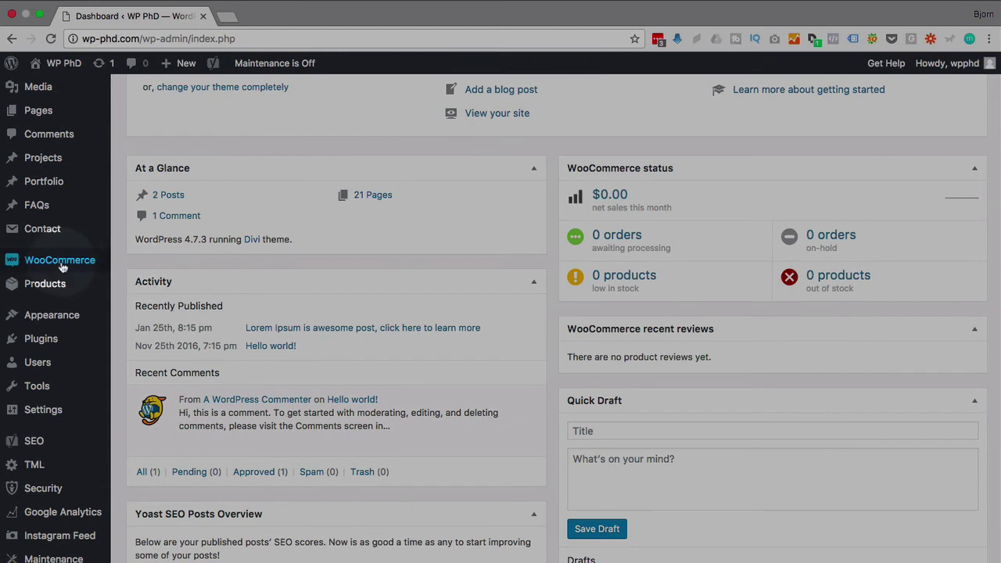
{"action": "mouse_move", "coordinate": [34, 267]}
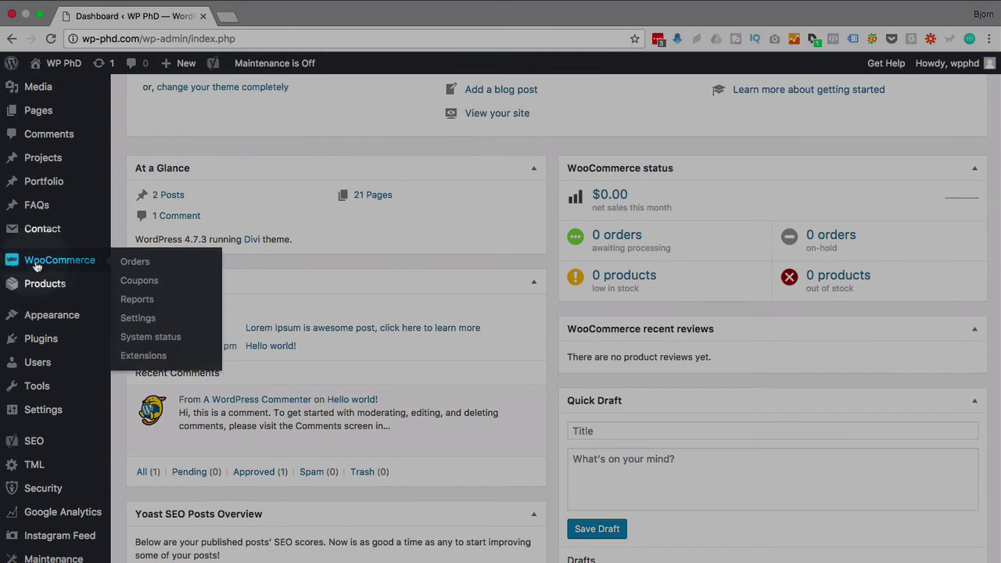
{"action": "mouse_move", "coordinate": [37, 285]}
Step: Open WooCommerce Settings, switch to Tax, and view the Standard rates table
{"action": "left_click", "coordinate": [144, 323]}
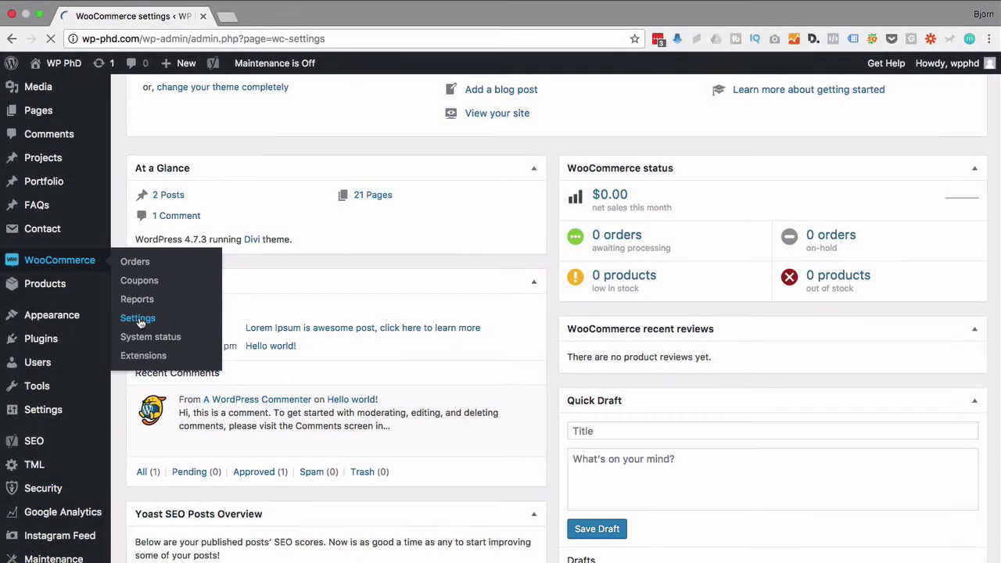
{"action": "left_click", "coordinate": [268, 107]}
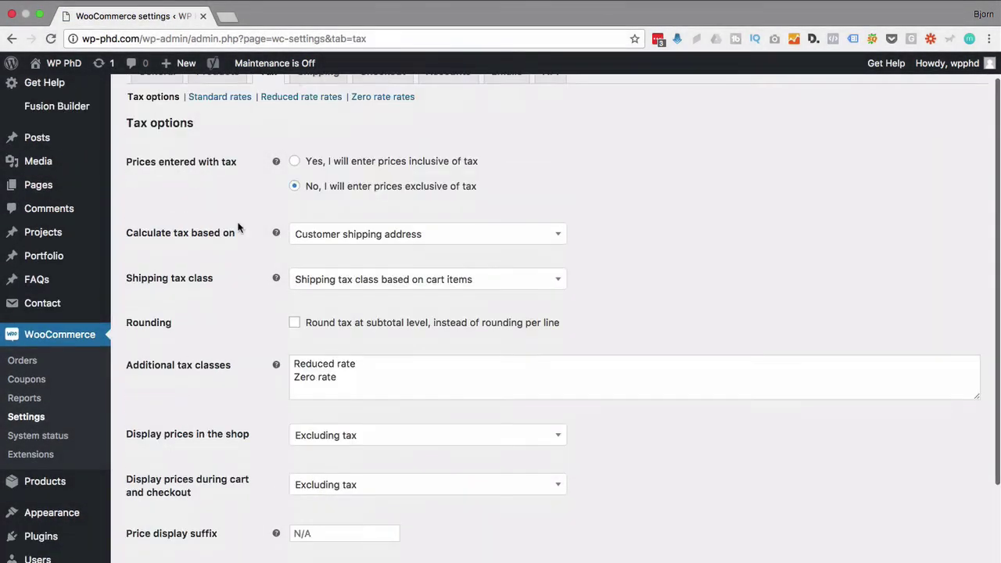
{"action": "scroll", "coordinate": [266, 227], "scroll_direction": "down", "scroll_amount": 4}
{"action": "scroll", "coordinate": [284, 291], "scroll_direction": "up", "scroll_amount": 5}
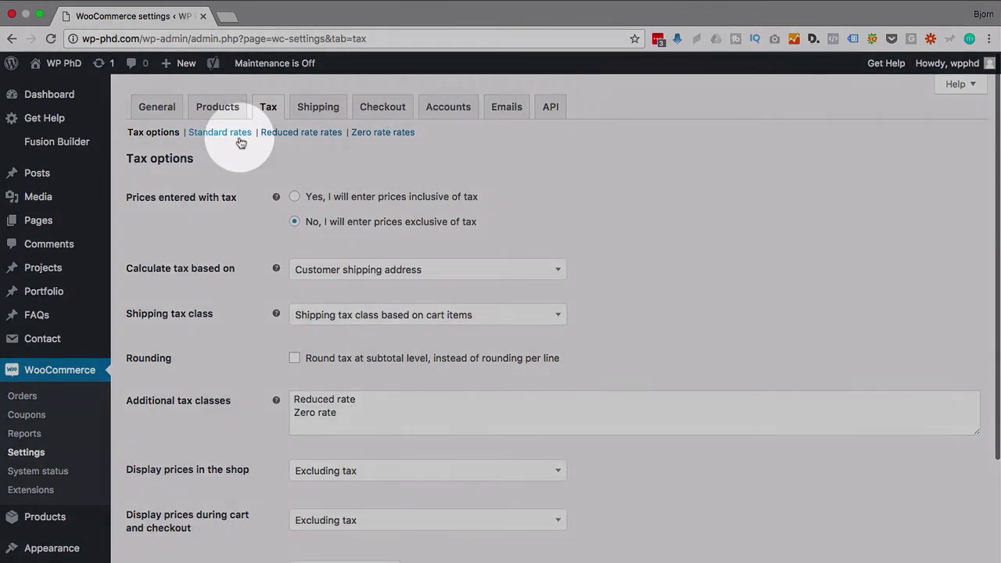
{"action": "left_click", "coordinate": [225, 135]}
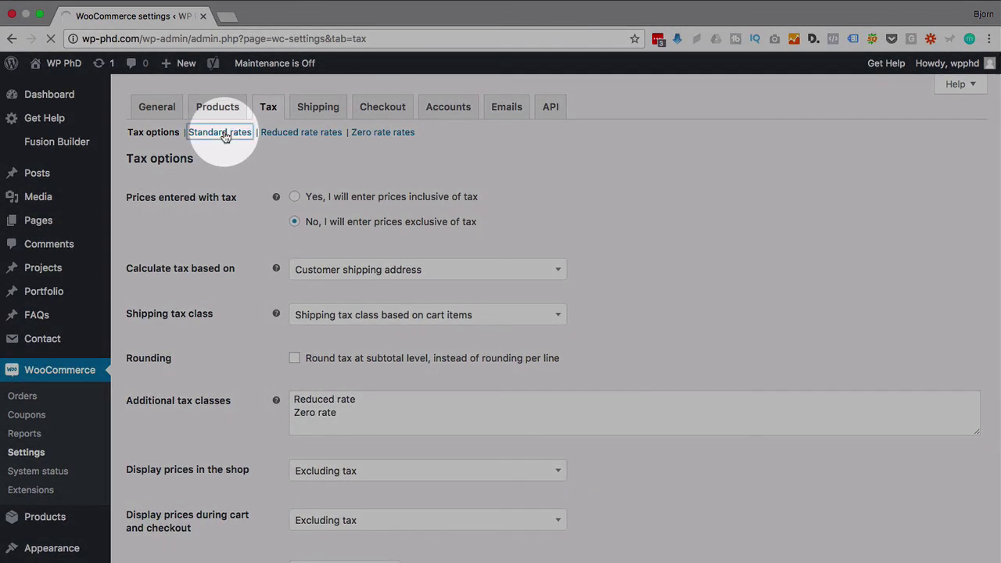